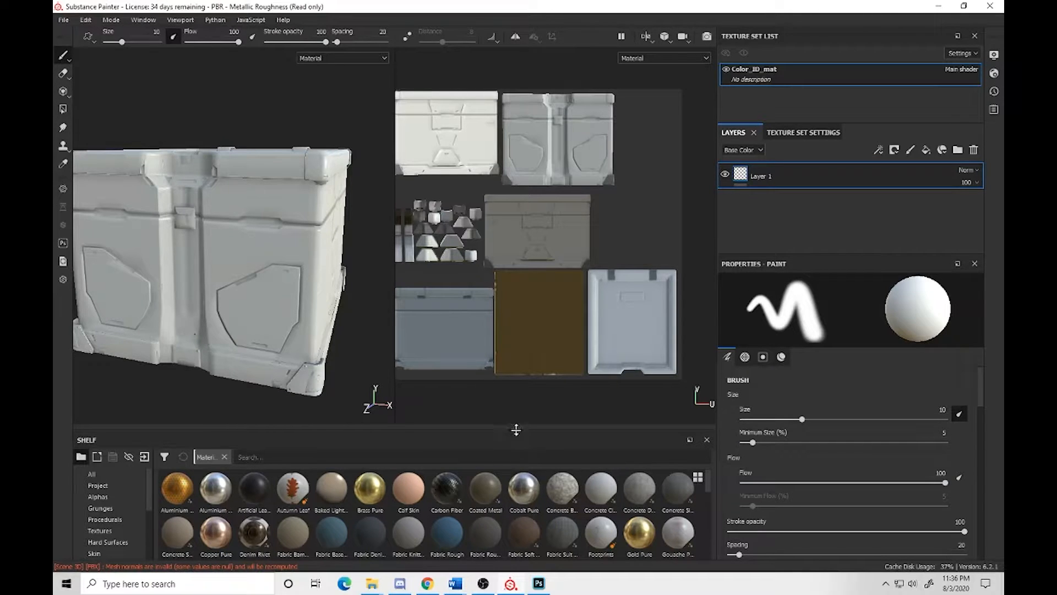
Enlarge the shelf, look at the Environments category and display the Brushes category
left_click_drag(518, 432, 518, 314)
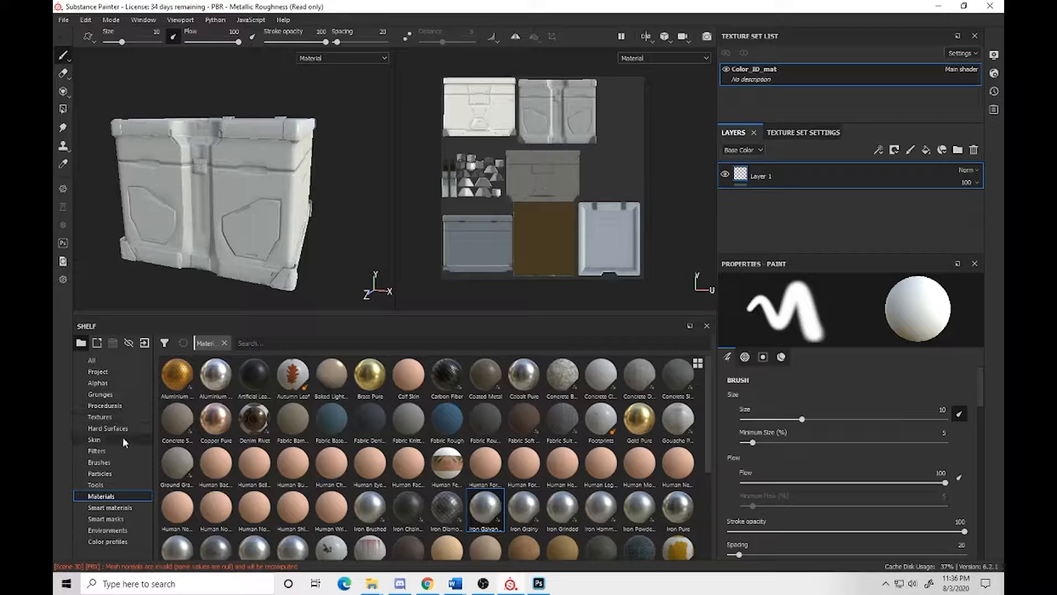
left_click(127, 530)
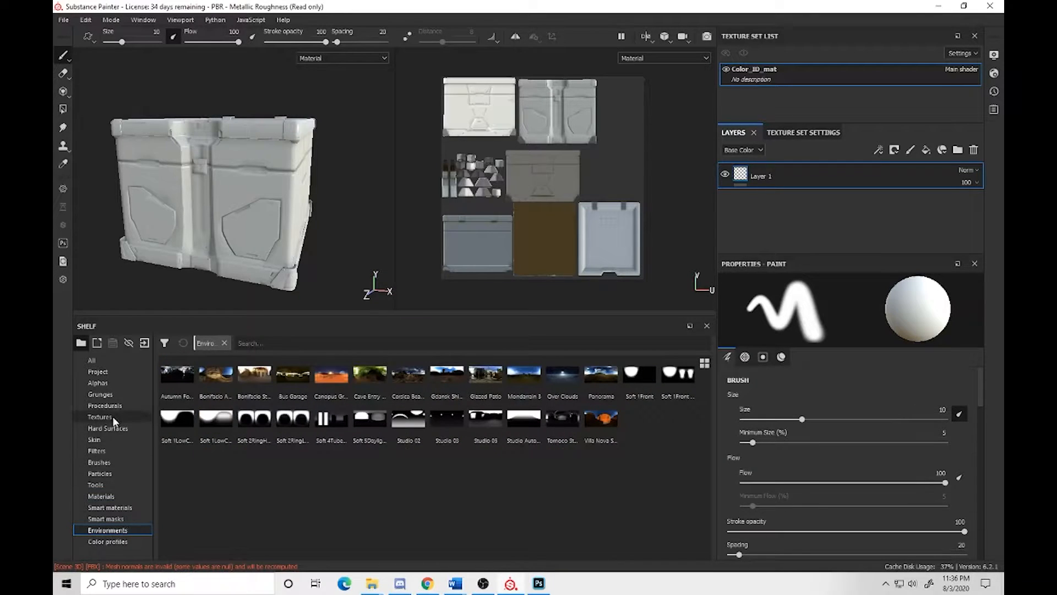
left_click(99, 465)
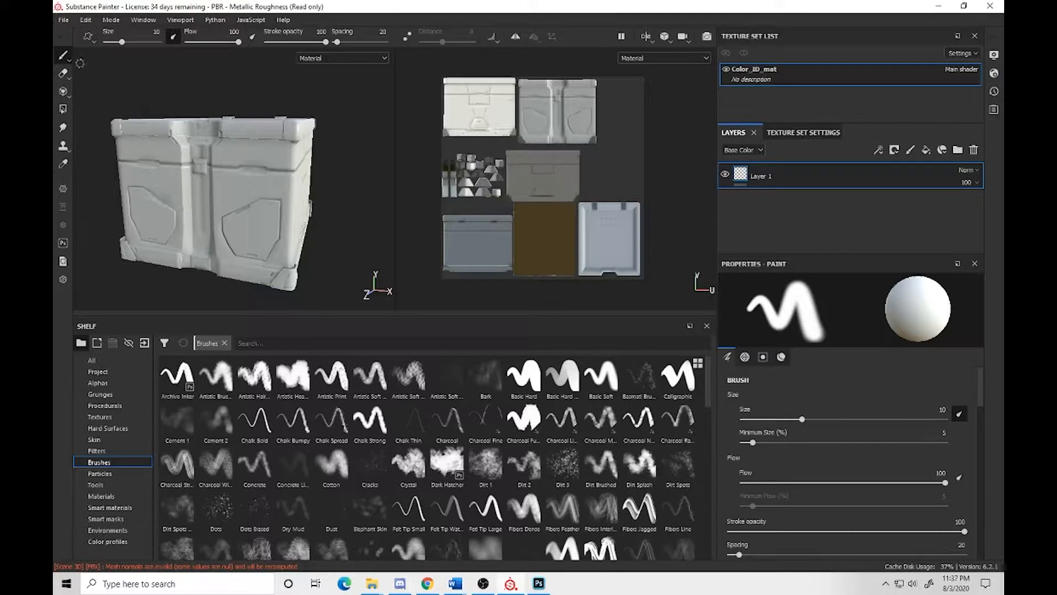
Choose the Paint tool and try a brush stroke across the crate's front, undoing it
mouse_move(64, 57)
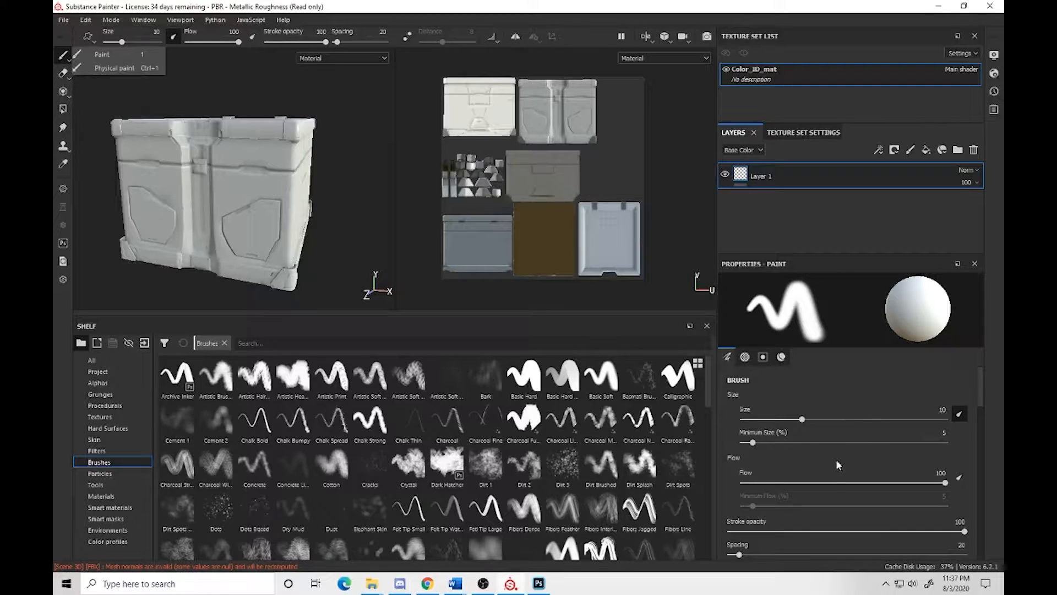
left_click(98, 54)
left_click_drag(232, 145, 289, 239)
key("ctrl+z")
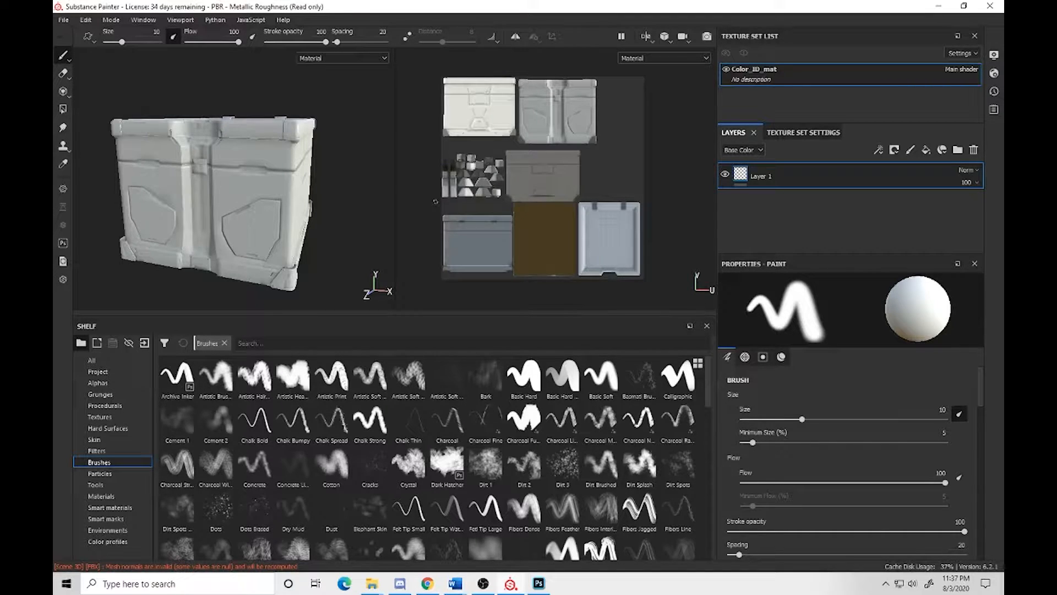
scroll(828, 412, "down", 3)
scroll(828, 412, "down", 2)
double_click(764, 176)
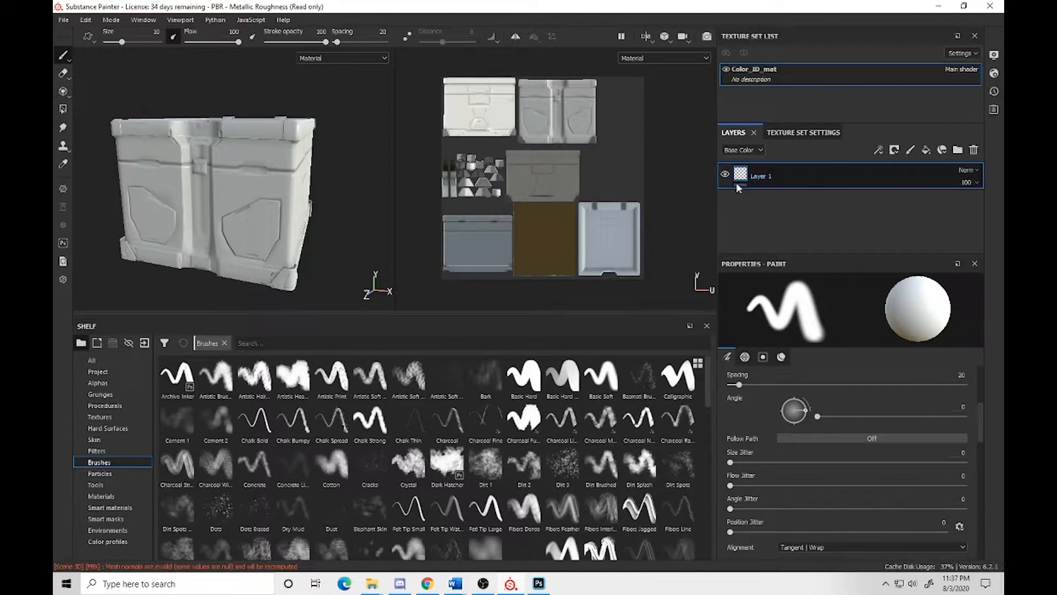
key("Return")
left_click_drag(192, 212, 257, 209, "alt")
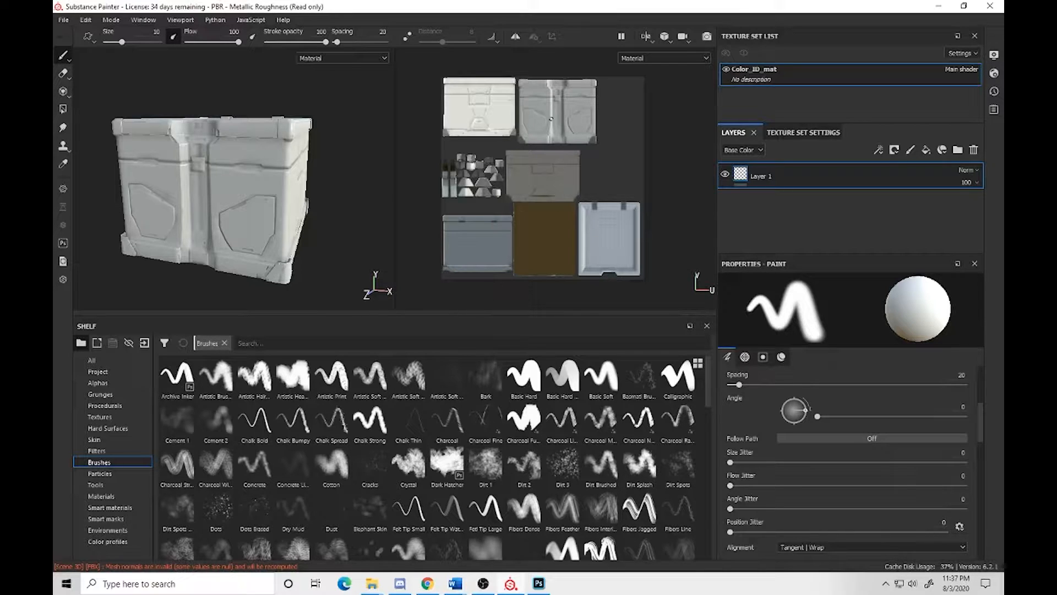
Compare the 3D only and 2D only viewport layouts and return to the split 3D/2D layout
left_click(653, 41)
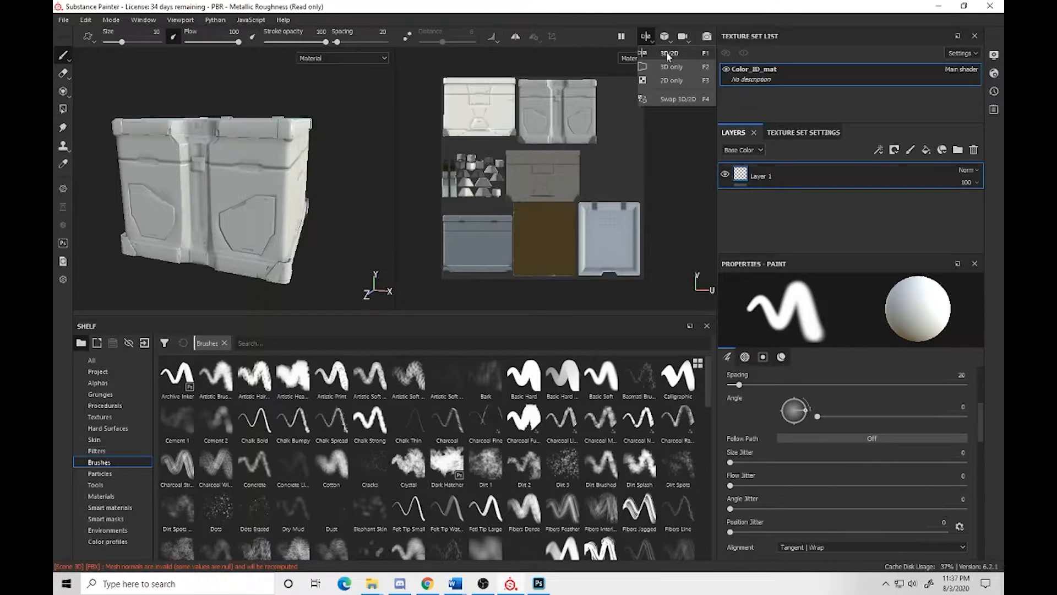
left_click(699, 66)
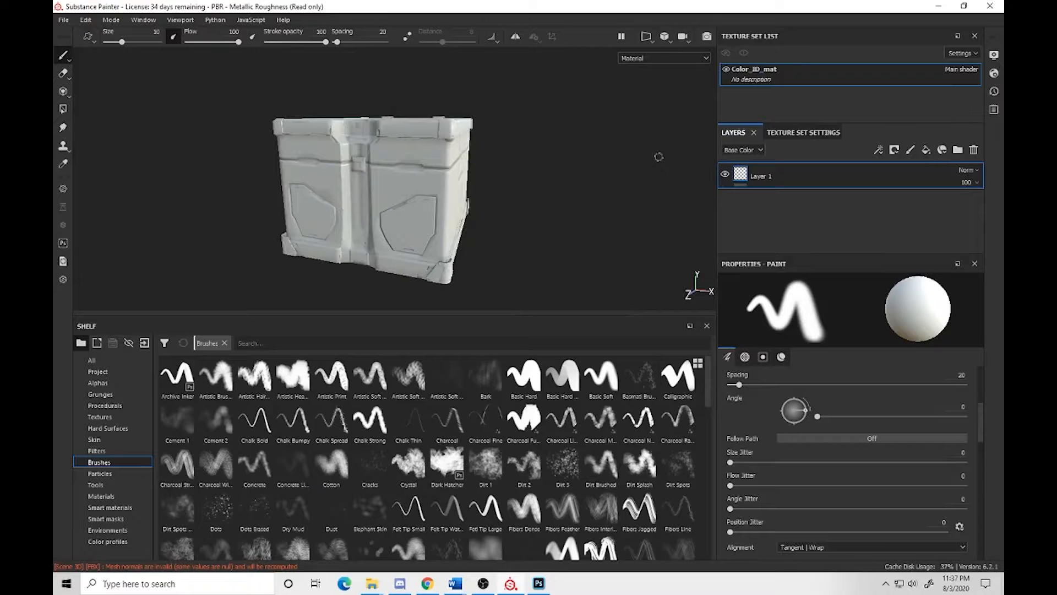
key("F2")
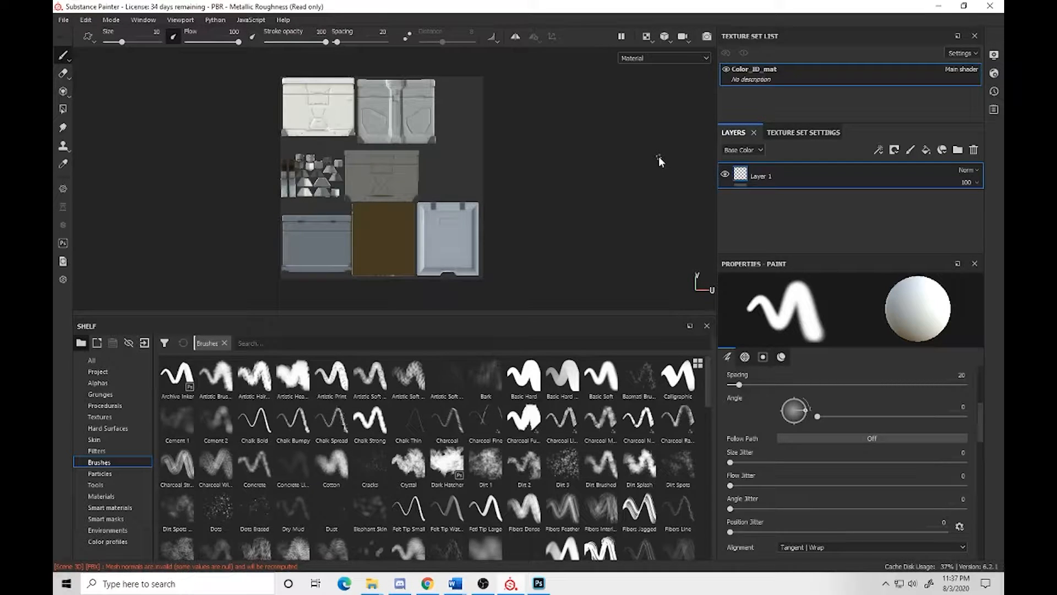
key("F3")
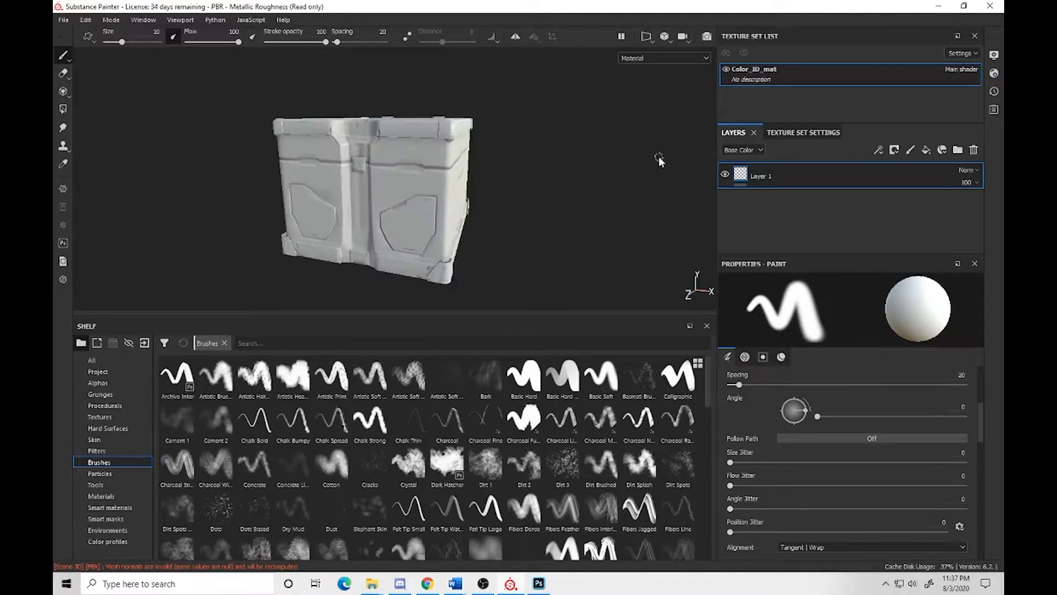
key("F1")
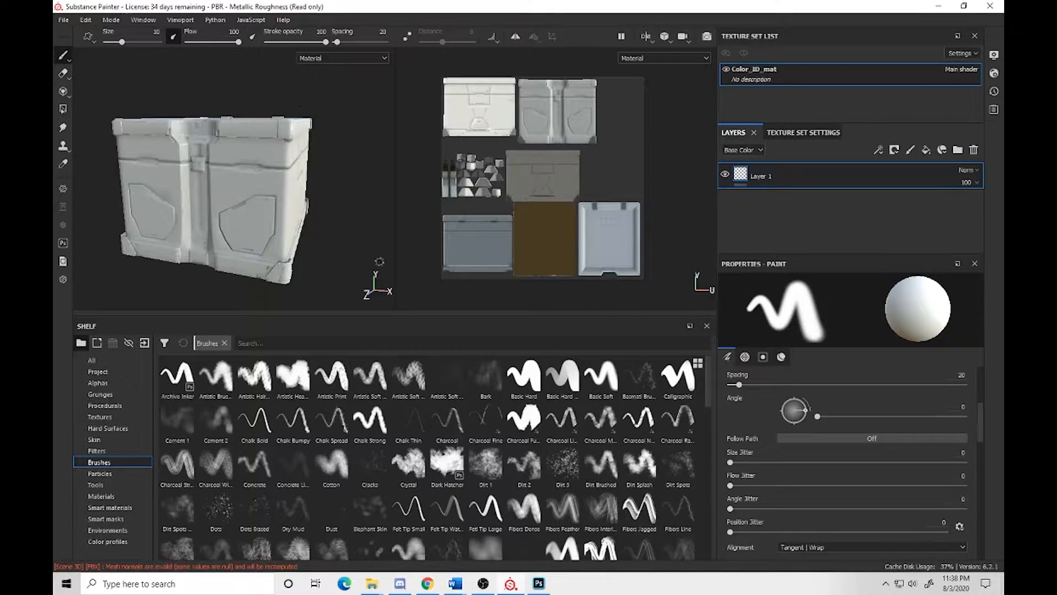
Show only the 3D view and shrink the shelf to give the crate more viewport space
left_click_drag(356, 235, 366, 225, "alt")
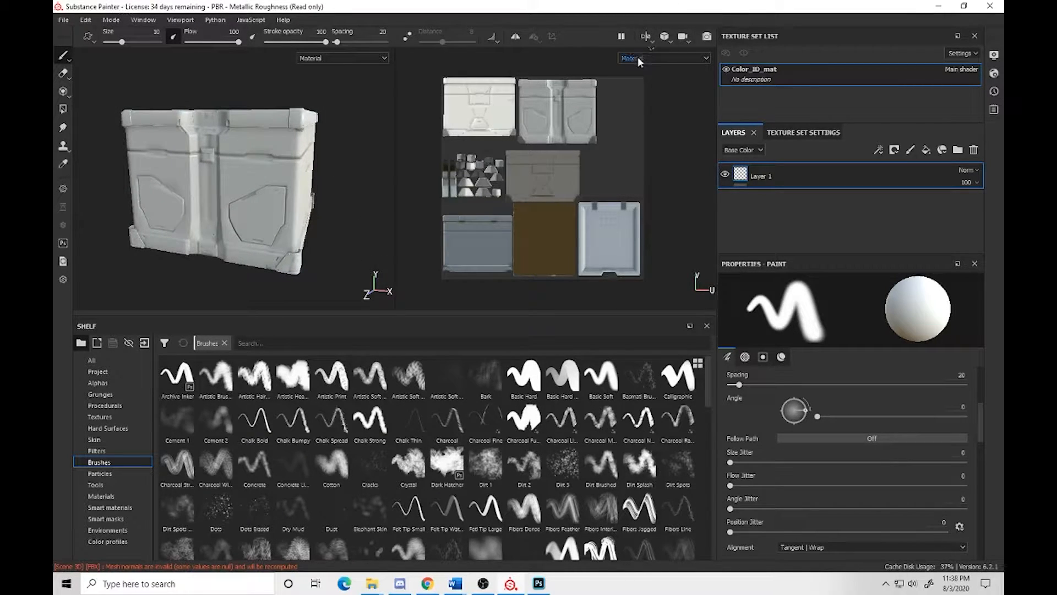
key("F2")
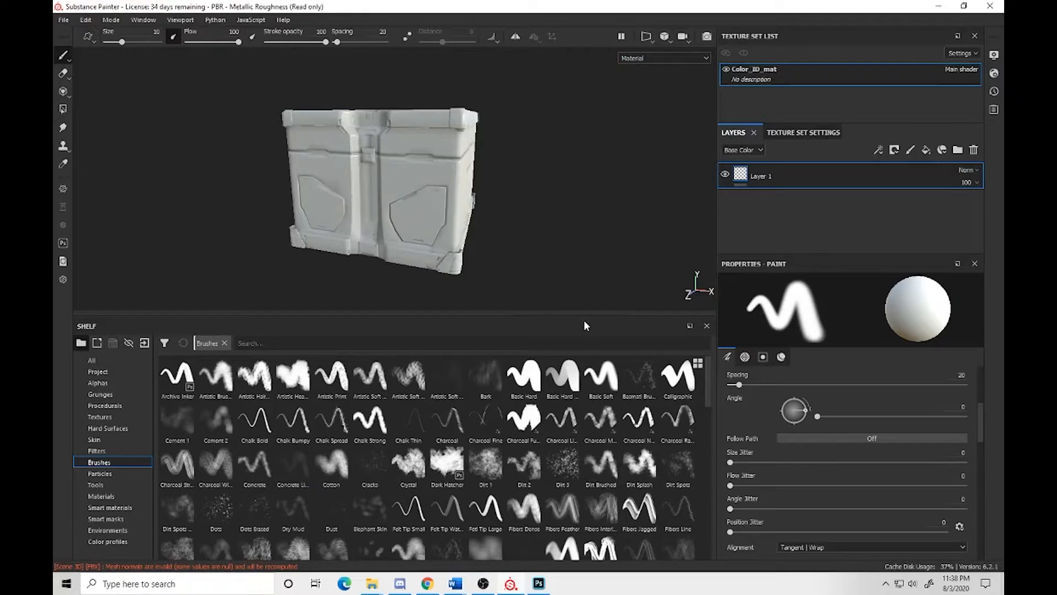
left_click_drag(583, 316, 589, 472)
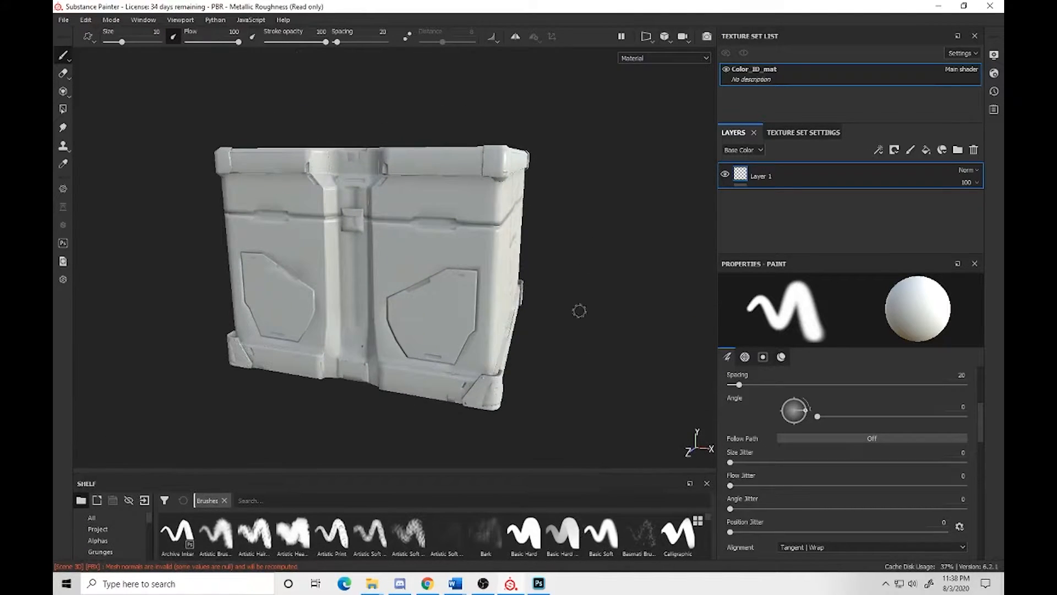
Examine the crate's single channels, such as Base Color, Height, Roughness and Normal+Height+Mesh, and return to the Material view
key("c")
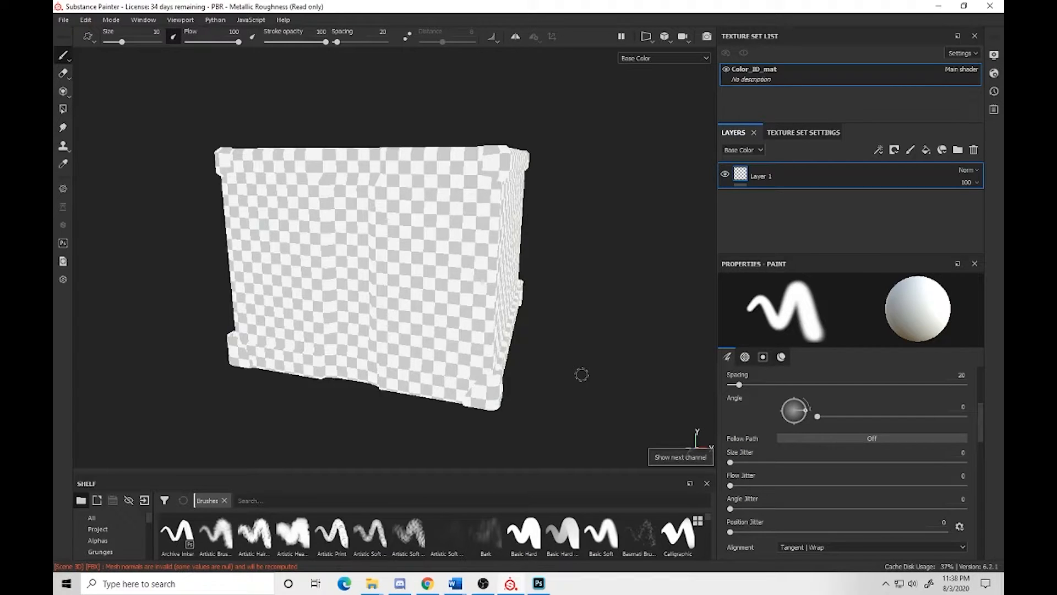
key("c")
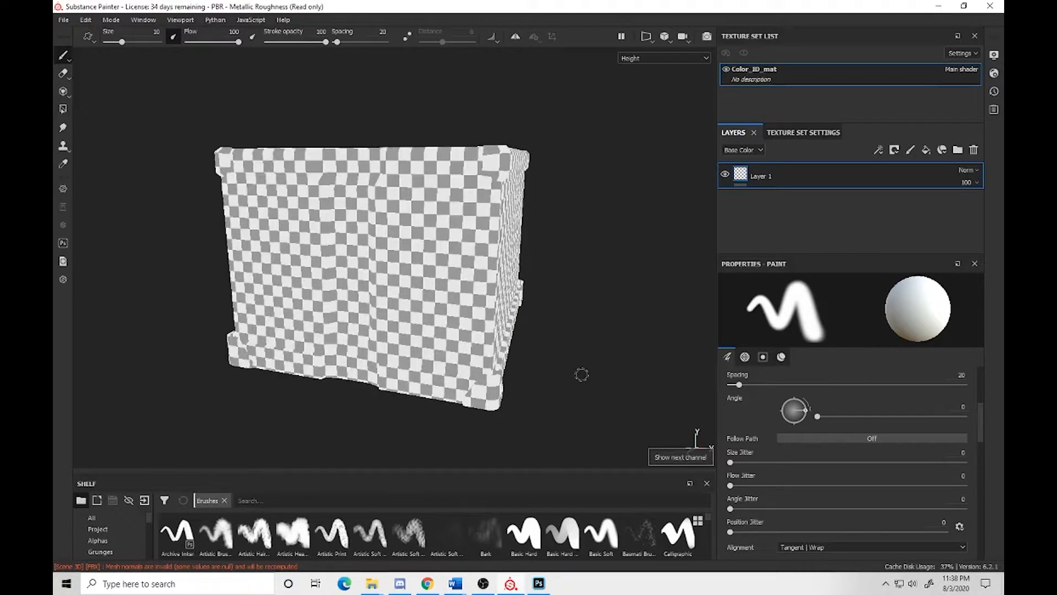
key("c")
left_click(639, 59)
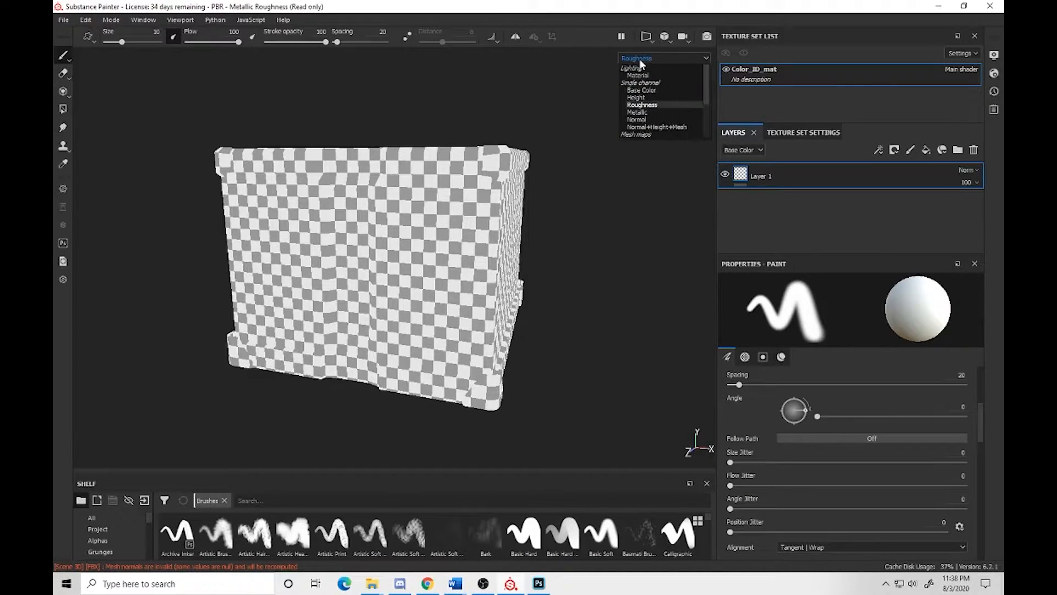
left_click(639, 60)
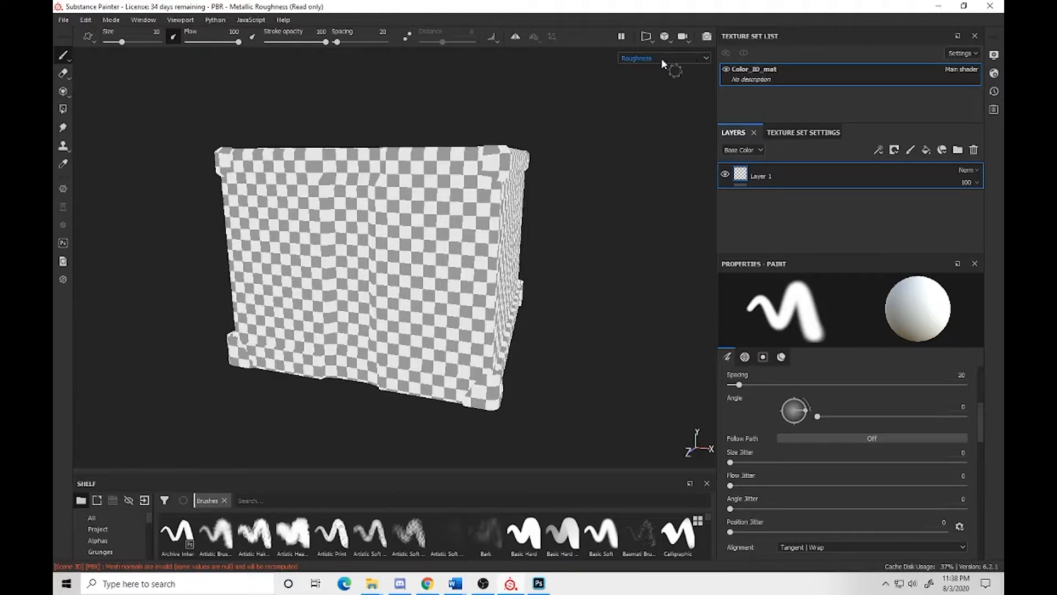
key("c")
key("c")
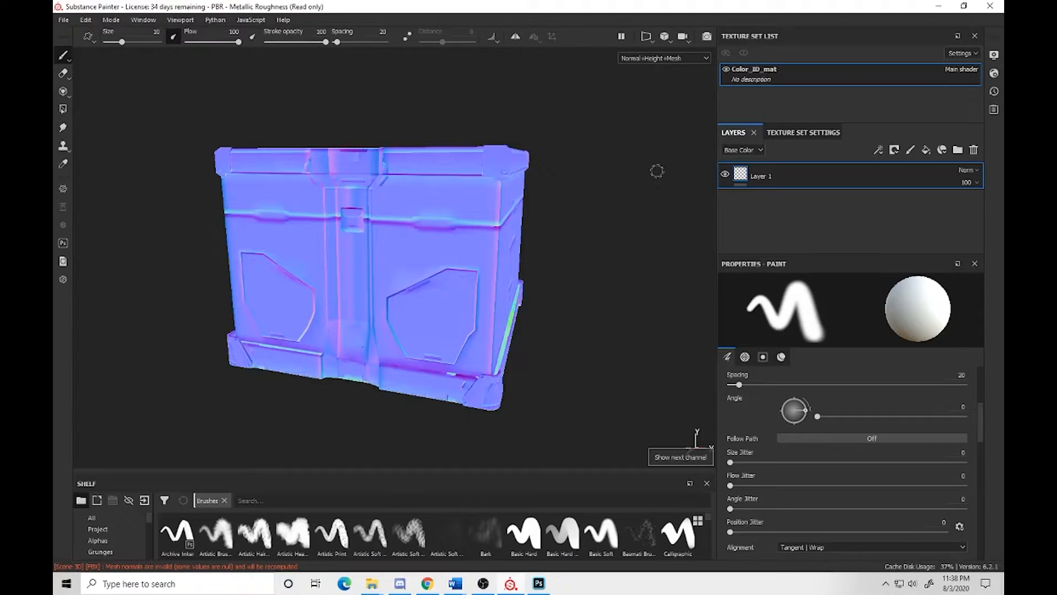
key("c")
key("c")
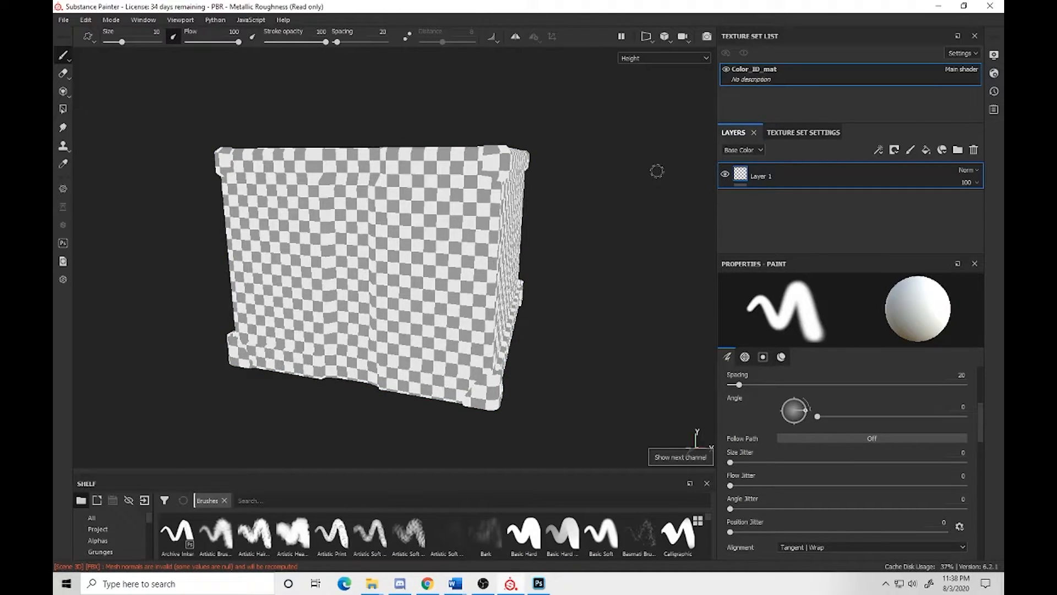
key("m")
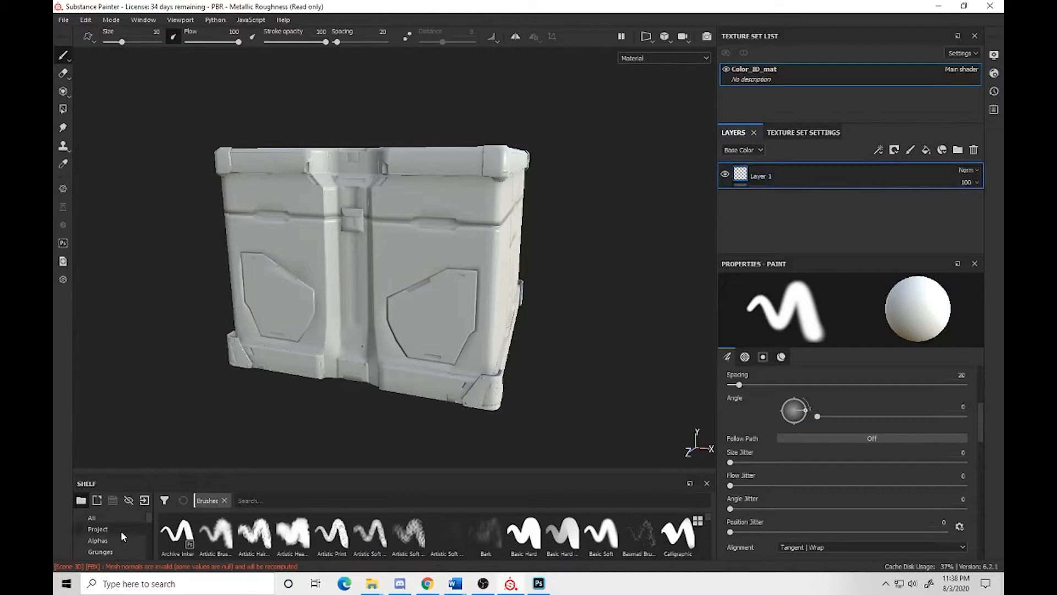
Enlarge the shelf to show more brushes and try a paint stroke across the crate's front, undoing it
mouse_move(273, 471)
left_mouse_down()
mouse_move(276, 329)
mouse_move(276, 349)
left_mouse_up()
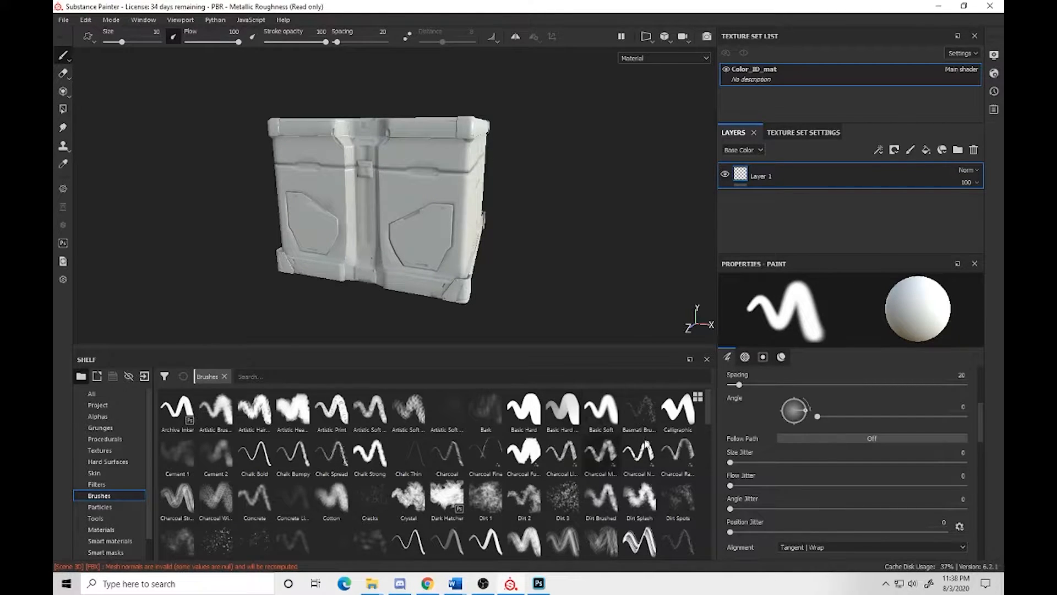
mouse_move(298, 207)
left_mouse_down()
mouse_move(417, 172)
mouse_move(446, 235)
left_mouse_up()
key("ctrl+z")
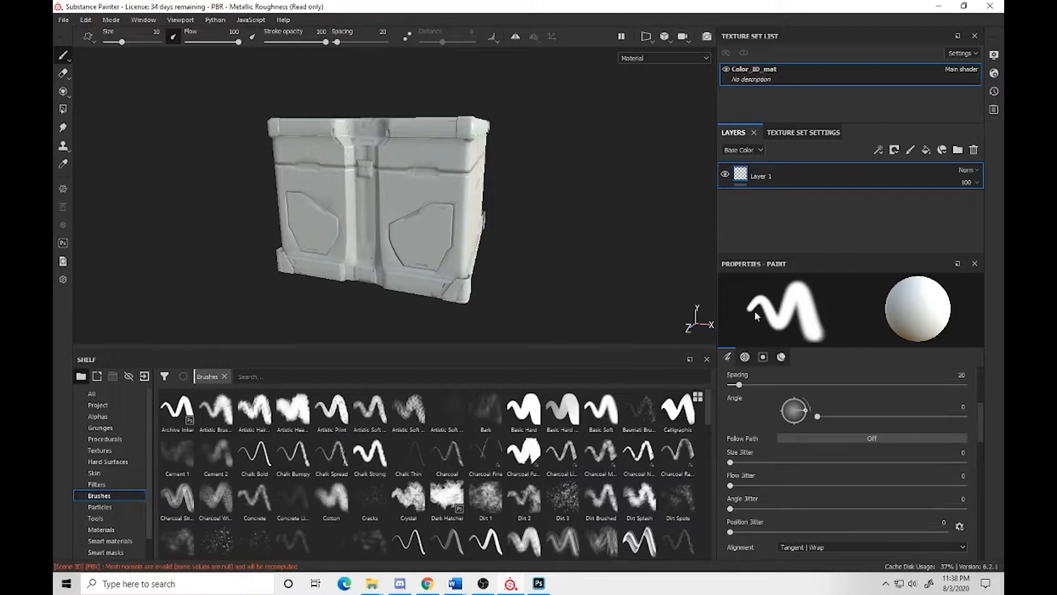
Set the paint brush's base color to pure red
scroll(863, 514, "down", 3)
scroll(860, 488, "down", 10)
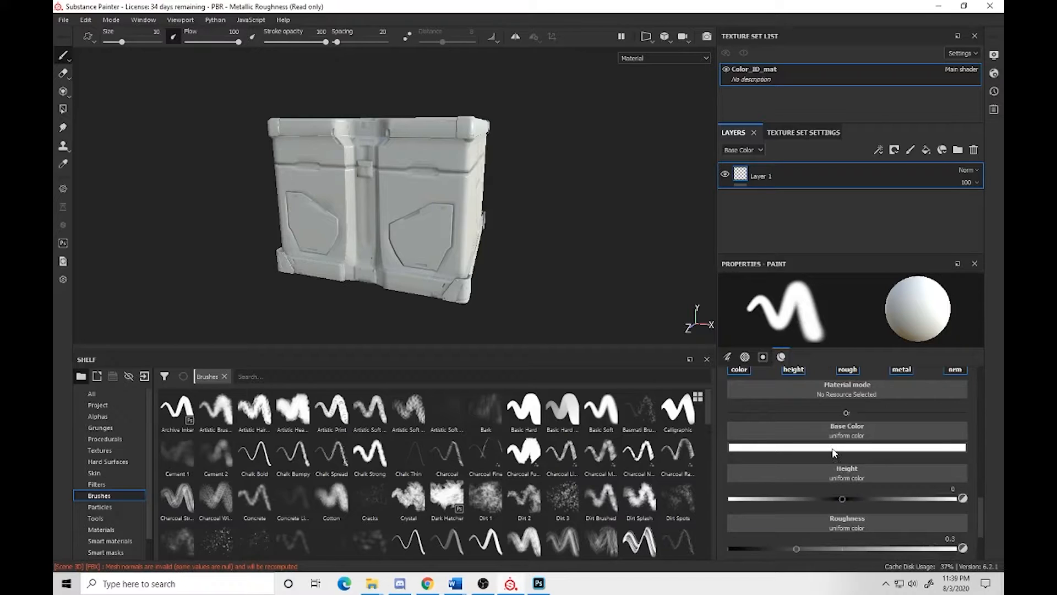
left_click(833, 450)
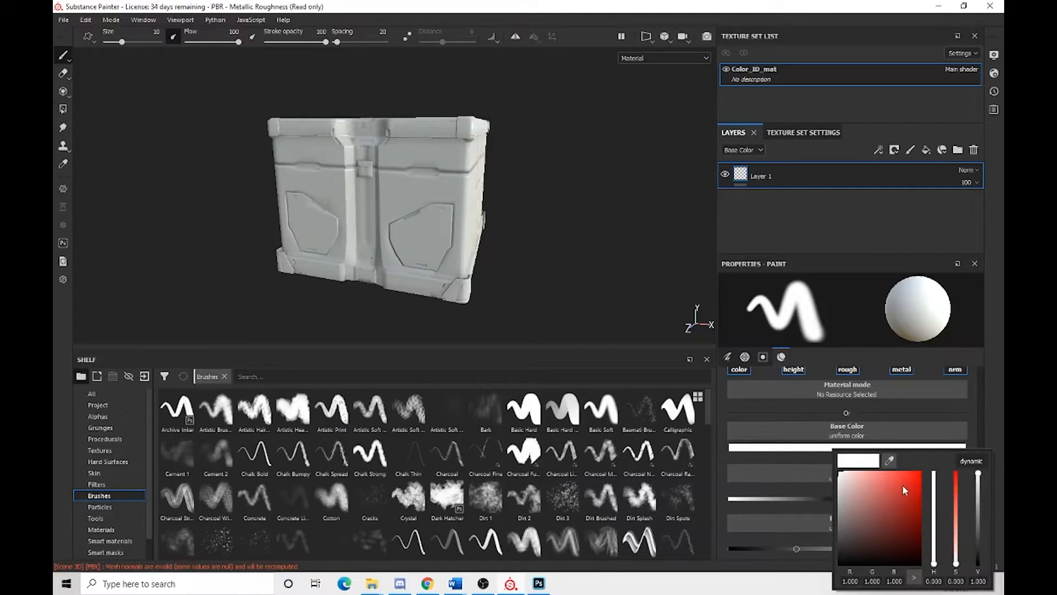
left_click_drag(901, 484, 924, 462)
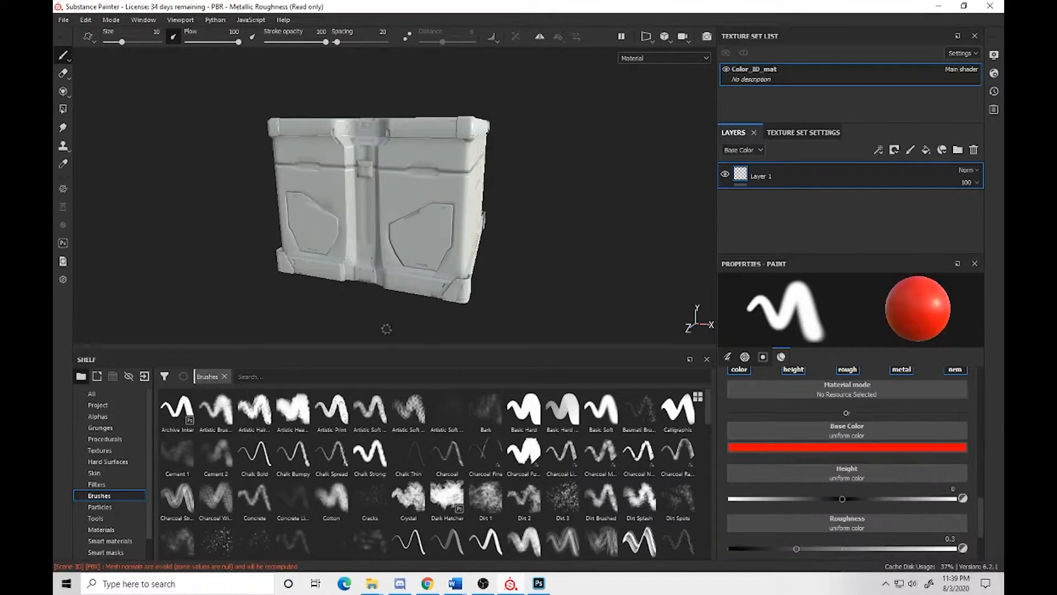
Try a red stroke on the crate's front with the current brush and another with the Crystal brush, undoing both
mouse_move(312, 158)
left_mouse_down()
mouse_move(357, 220)
mouse_move(470, 226)
left_mouse_up()
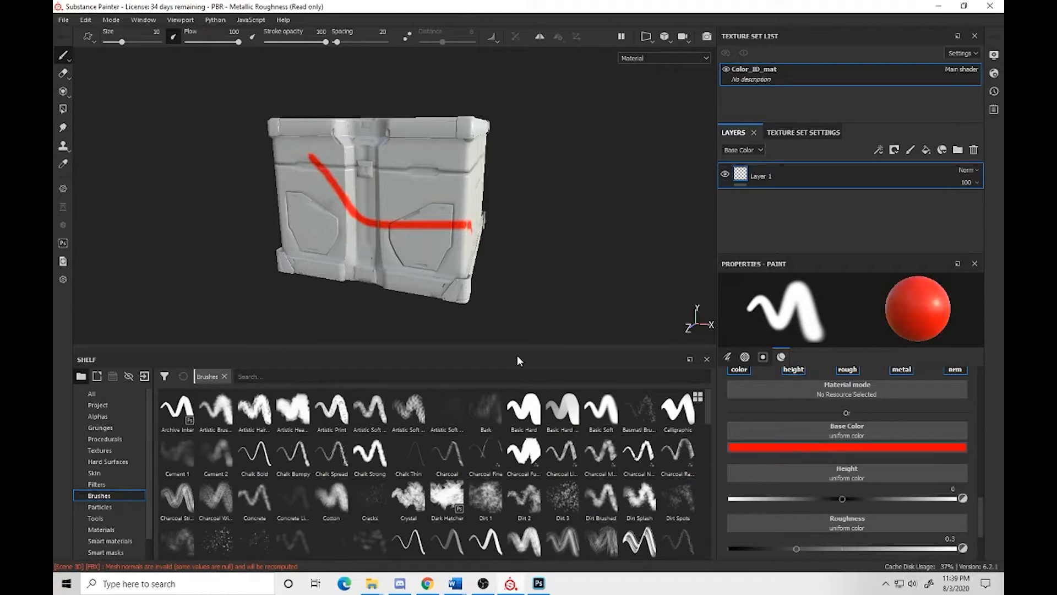
key("ctrl+z")
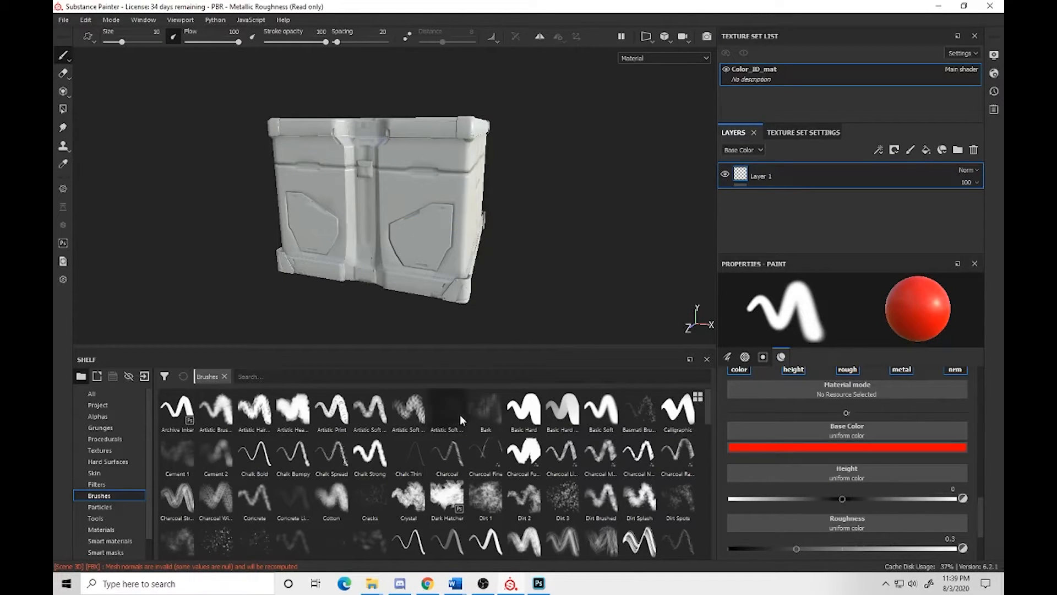
left_click(407, 498)
mouse_move(321, 232)
left_mouse_down()
mouse_move(330, 202)
mouse_move(438, 212)
mouse_move(382, 188)
mouse_move(352, 282)
left_mouse_up()
key("ctrl+z")
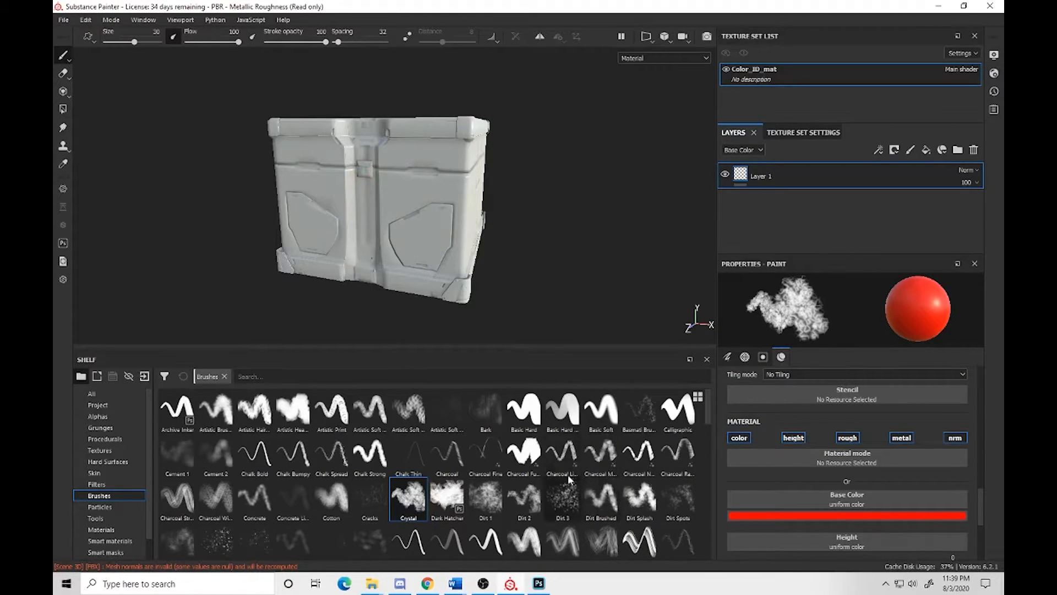
Select the Basic Hard brush and try a wavy red stroke across the crate's front, undoing it
left_click(524, 410)
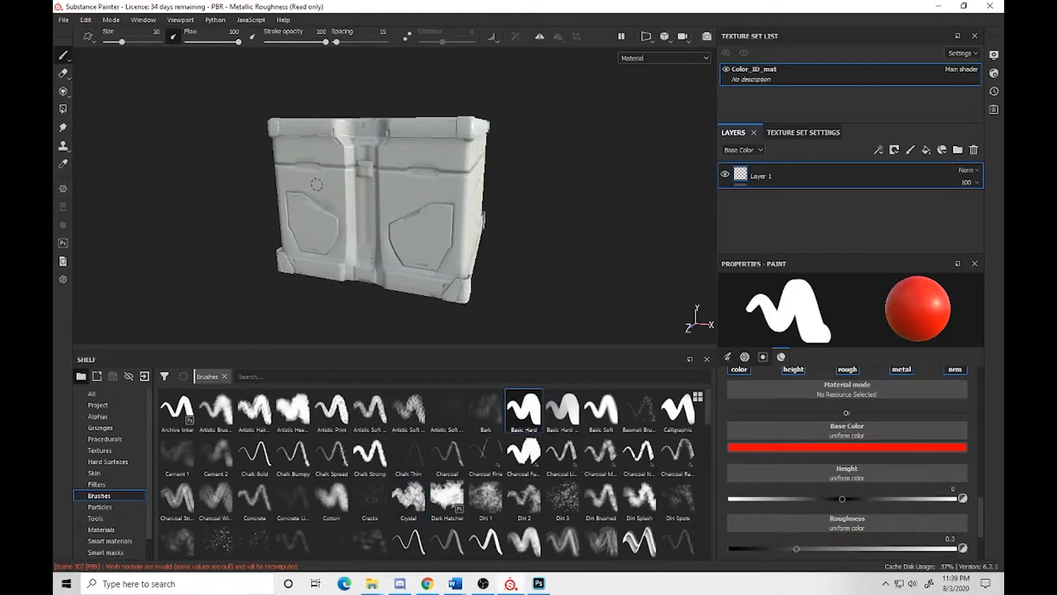
mouse_move(287, 159)
left_mouse_down()
mouse_move(458, 162)
mouse_move(449, 205)
left_mouse_up()
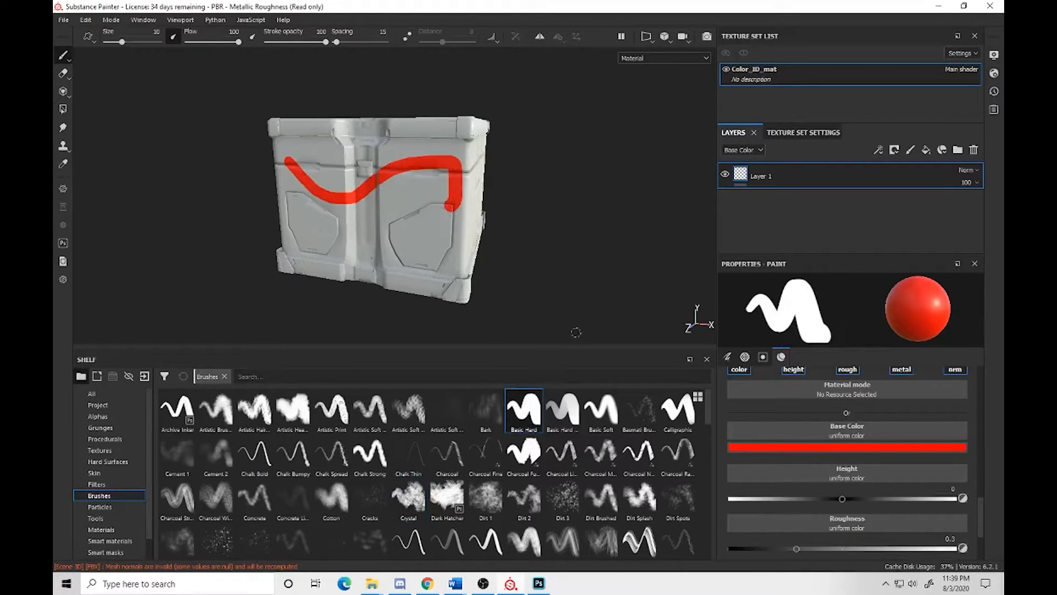
key("ctrl+z")
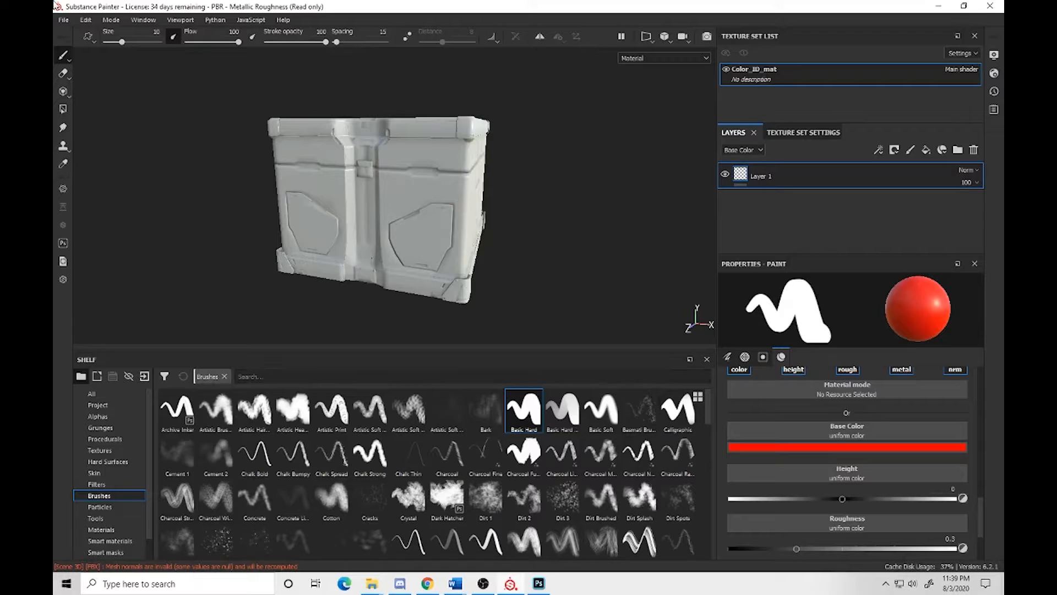
Set the brush size to 10.65 and try two red strokes across the crate's front, undoing each
mouse_move(122, 39)
left_mouse_down()
mouse_move(139, 38)
mouse_move(122, 43)
left_mouse_up()
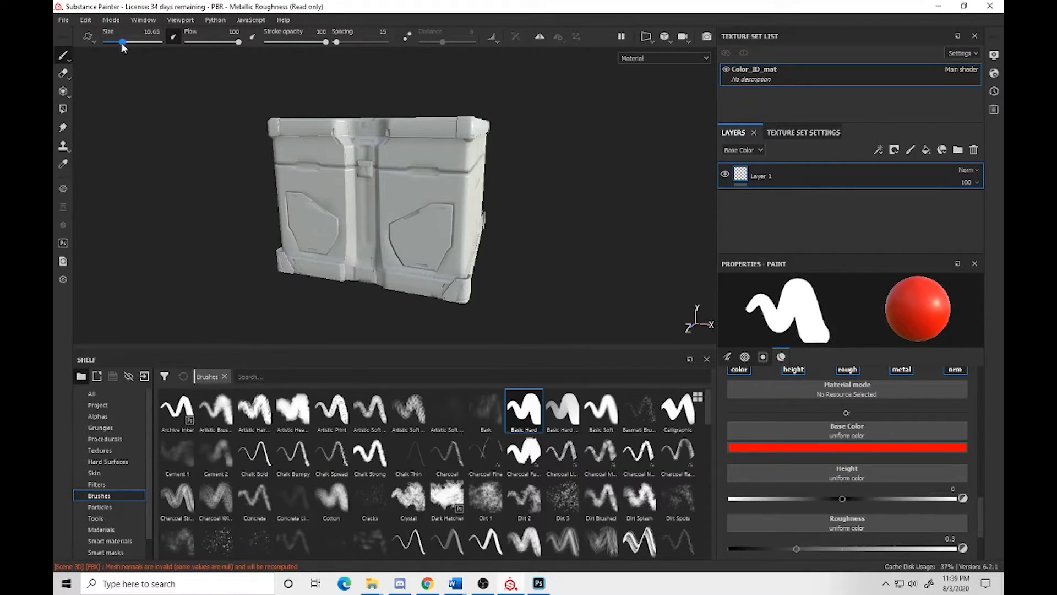
mouse_move(300, 145)
left_mouse_down()
mouse_move(479, 234)
mouse_move(399, 267)
left_mouse_up()
key("ctrl+z")
left_click_drag(295, 153, 424, 242)
key("ctrl+z")
Lower the brush's stroke opacity and try a stroke across the crate's front, undoing it
left_click_drag(325, 42, 285, 42)
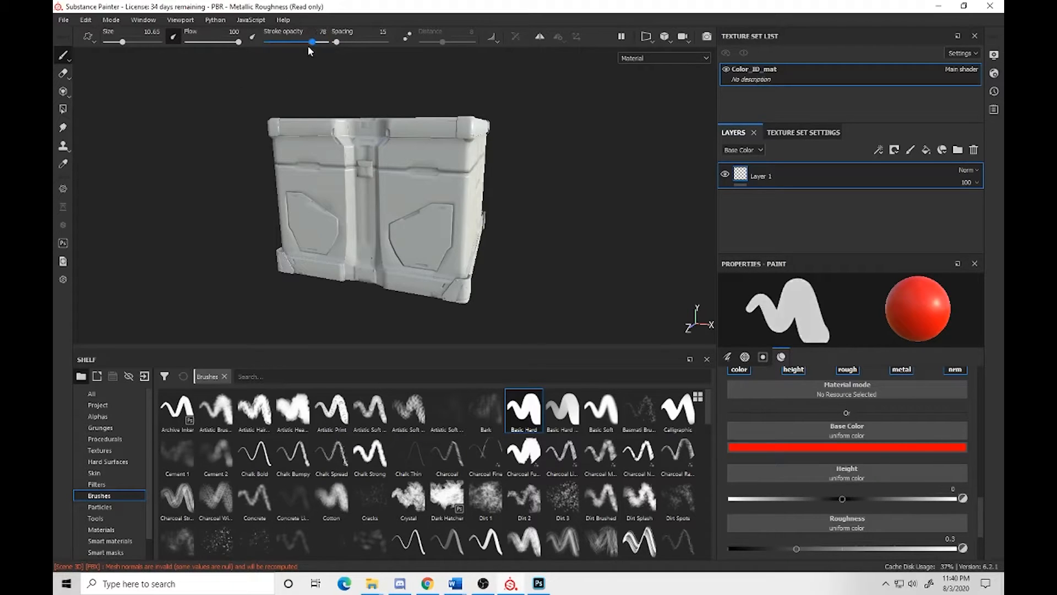
mouse_move(314, 120)
left_mouse_down()
mouse_move(366, 231)
mouse_move(407, 267)
left_mouse_up()
key("ctrl+z")
Restore stroke opacity to 100, try a stroke on the crate with spacing 189 and undo it, then set spacing to 5
left_click_drag(286, 41, 359, 42)
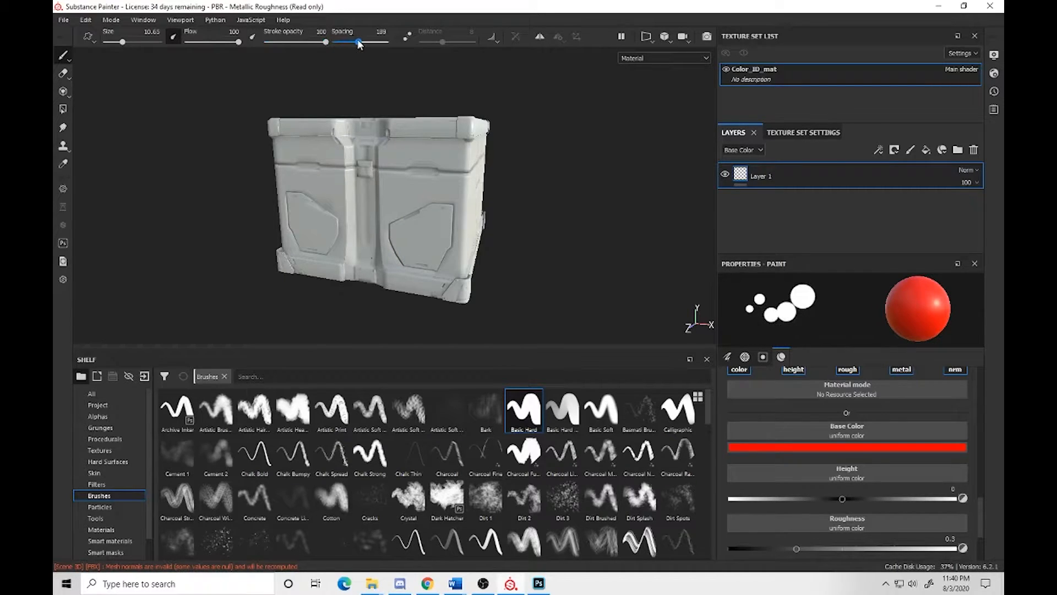
mouse_move(288, 166)
left_mouse_down()
mouse_move(358, 178)
mouse_move(432, 259)
mouse_move(428, 281)
left_mouse_up()
key("ctrl+z")
mouse_move(359, 42)
left_mouse_down()
mouse_move(398, 44)
mouse_move(308, 52)
left_mouse_up()
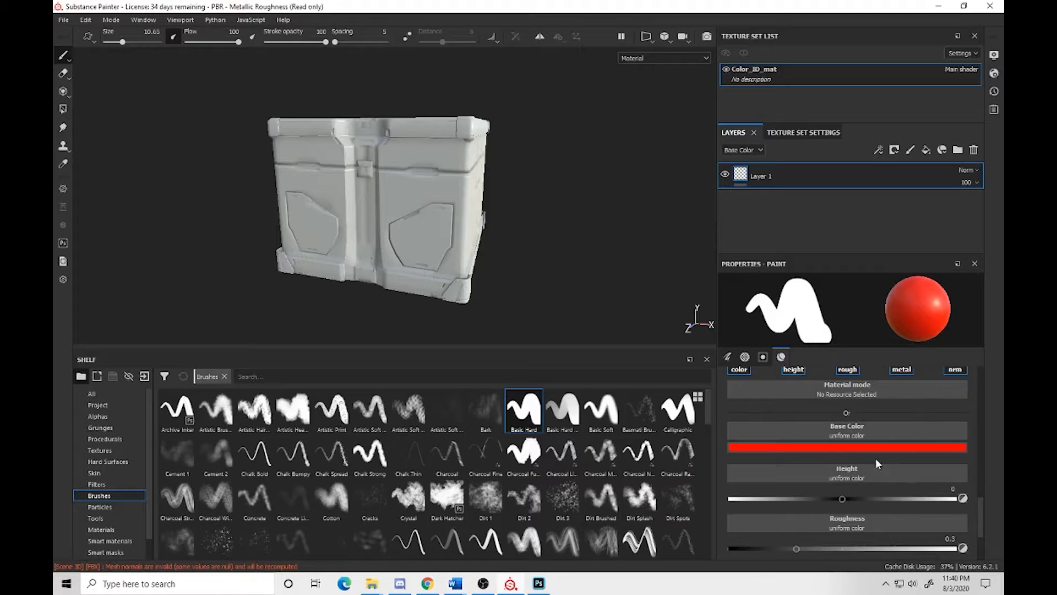
Review the brush's size, opacity and spacing properties and set the brush size to 3.8
scroll(840, 411, "up", 10)
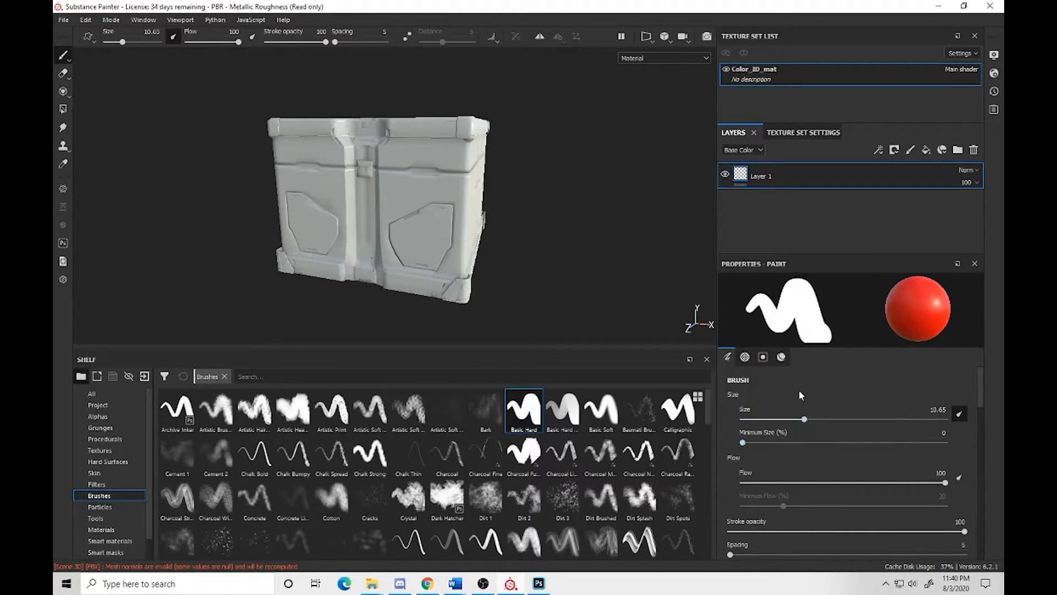
scroll(842, 446, "down", 3)
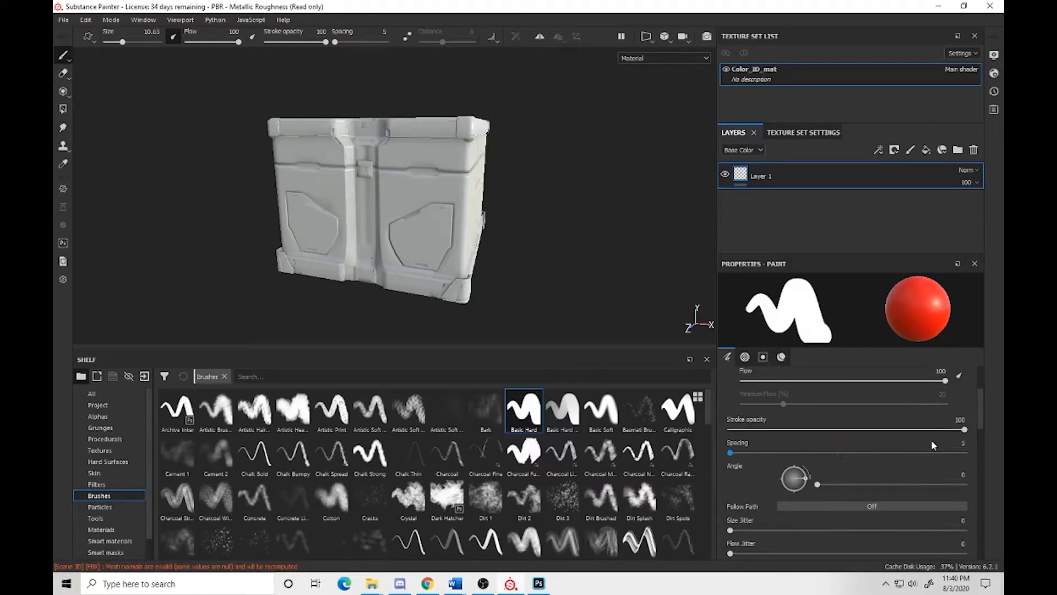
mouse_move(968, 427)
left_mouse_down()
mouse_move(764, 429)
mouse_move(993, 439)
left_mouse_up()
mouse_move(739, 452)
left_mouse_down()
mouse_move(885, 458)
mouse_move(774, 453)
mouse_move(728, 462)
left_mouse_up()
scroll(861, 438, "up", 3)
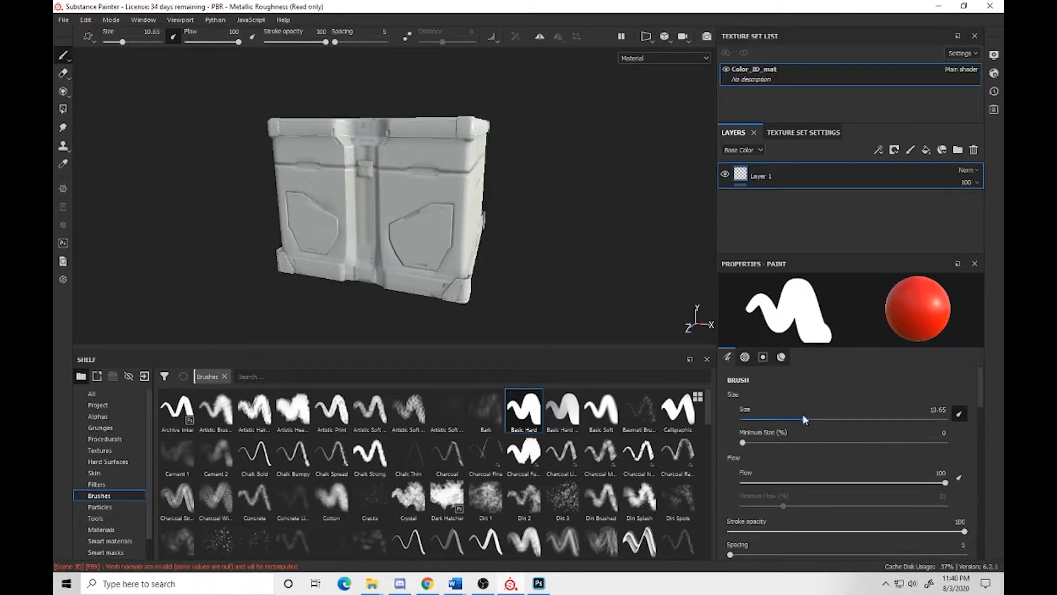
mouse_move(804, 423)
left_mouse_down()
mouse_move(831, 419)
mouse_move(776, 420)
mouse_move(792, 444)
mouse_move(939, 447)
mouse_move(710, 446)
mouse_move(821, 445)
mouse_move(769, 444)
left_mouse_up()
Try a stroke across the crate's front with size jitter 75, undo it, and reset the size jitter to 0
scroll(779, 439, "down", 5)
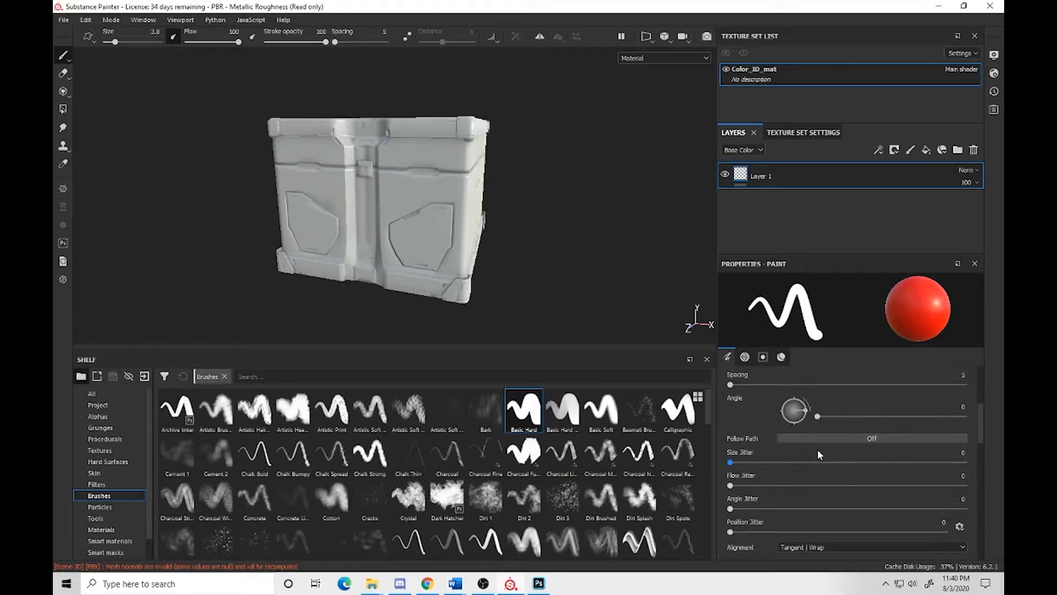
left_click_drag(732, 462, 906, 462)
mouse_move(286, 187)
left_mouse_down()
mouse_move(380, 227)
mouse_move(425, 231)
mouse_move(421, 241)
left_mouse_up()
key("ctrl+z")
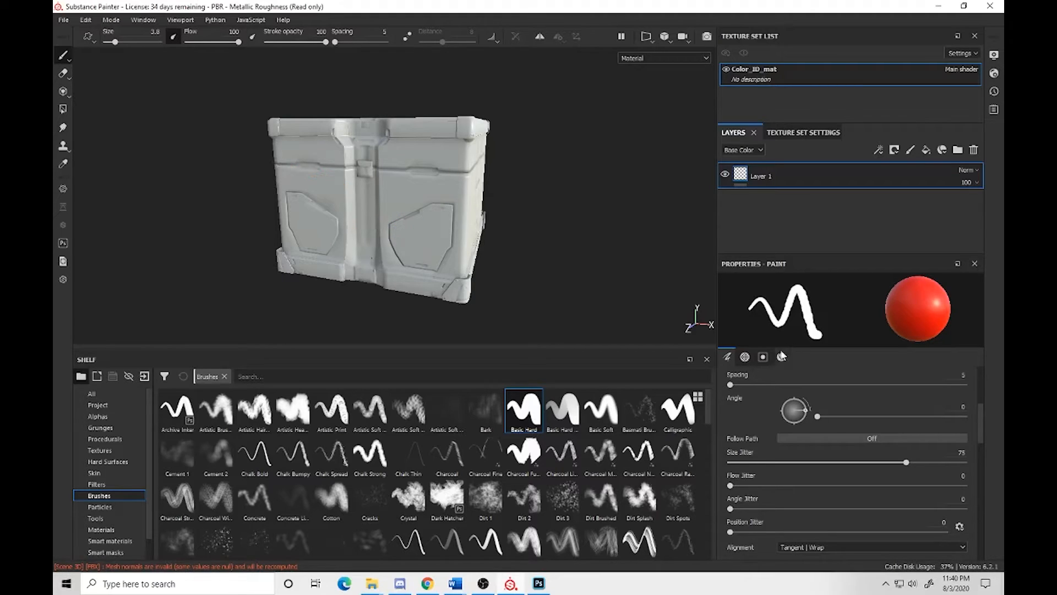
left_click_drag(905, 462, 730, 463)
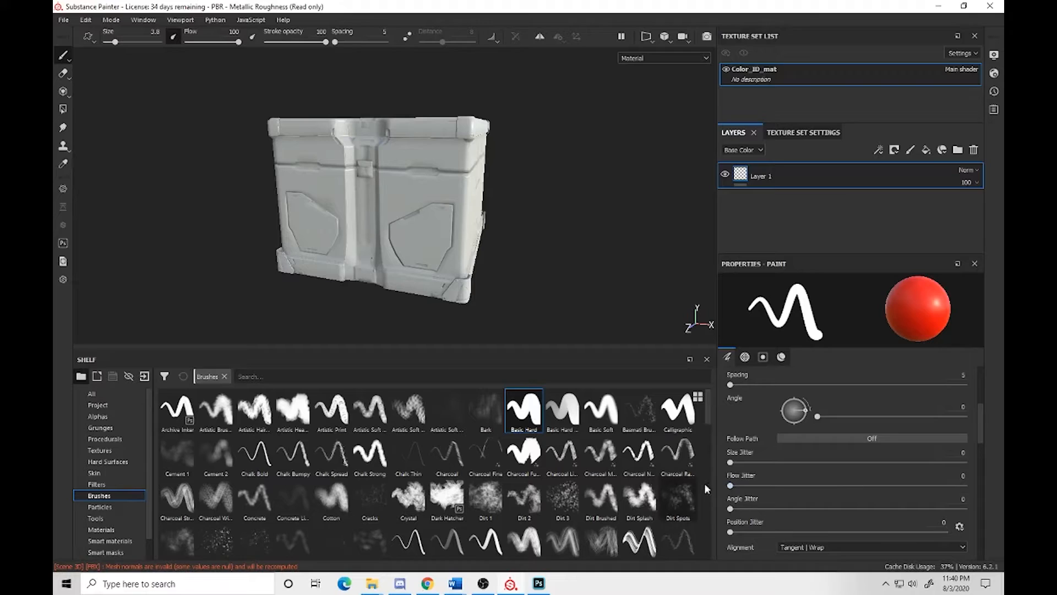
mouse_move(730, 508)
left_mouse_down()
mouse_move(864, 505)
mouse_move(730, 508)
left_mouse_up()
Turn off the brush's height, rough, metal and nrm channels and try a color-only red stroke across the crate's front, undoing it
scroll(768, 465, "down", 3)
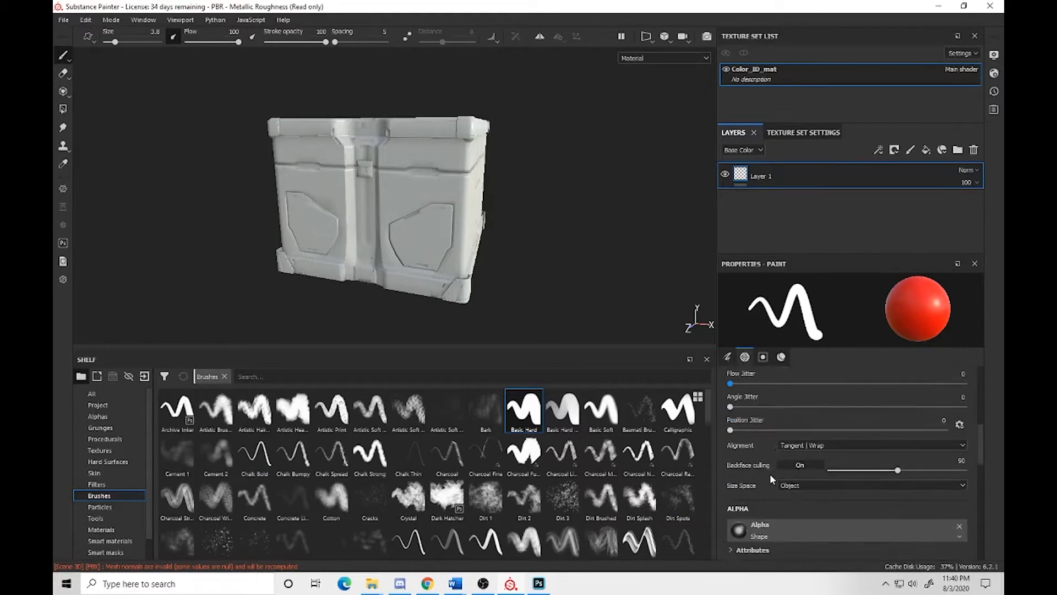
scroll(770, 481, "down", 2)
scroll(772, 480, "down", 8)
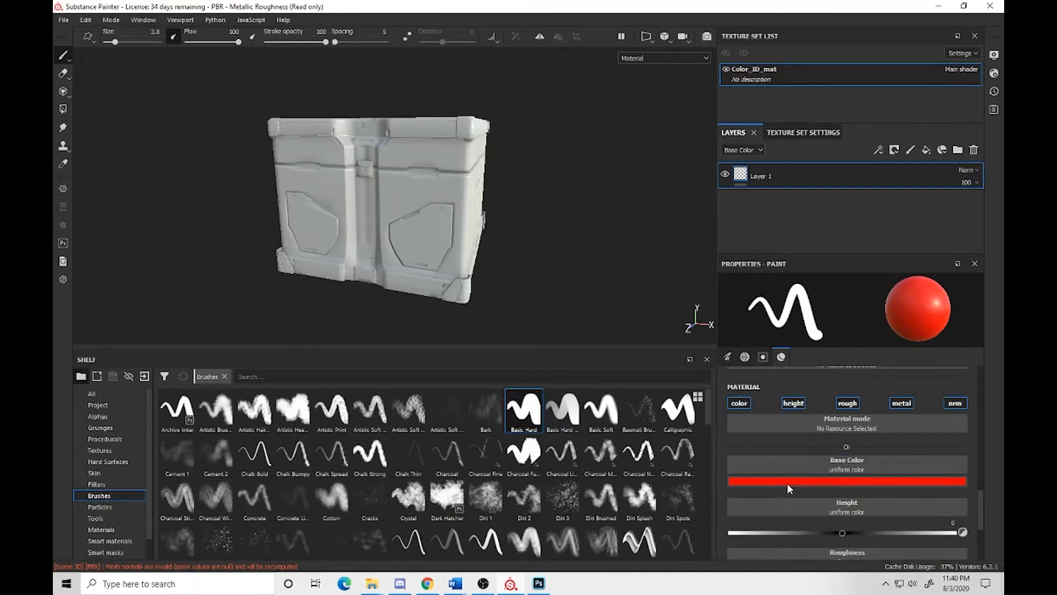
scroll(788, 489, "down", 1)
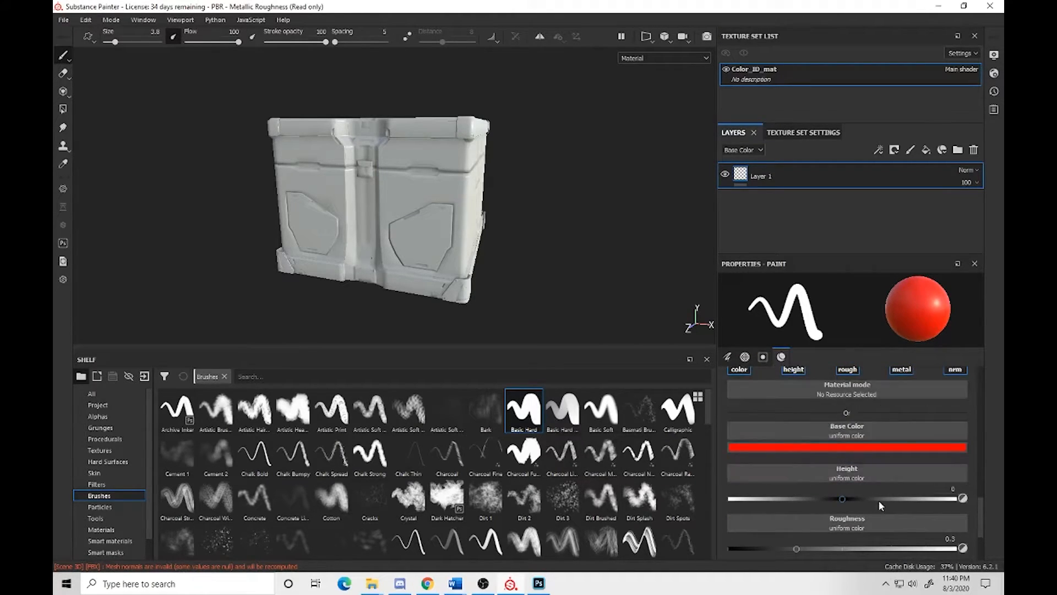
scroll(769, 446, "up", 2)
left_click(791, 438)
left_click(847, 436)
left_click(904, 437)
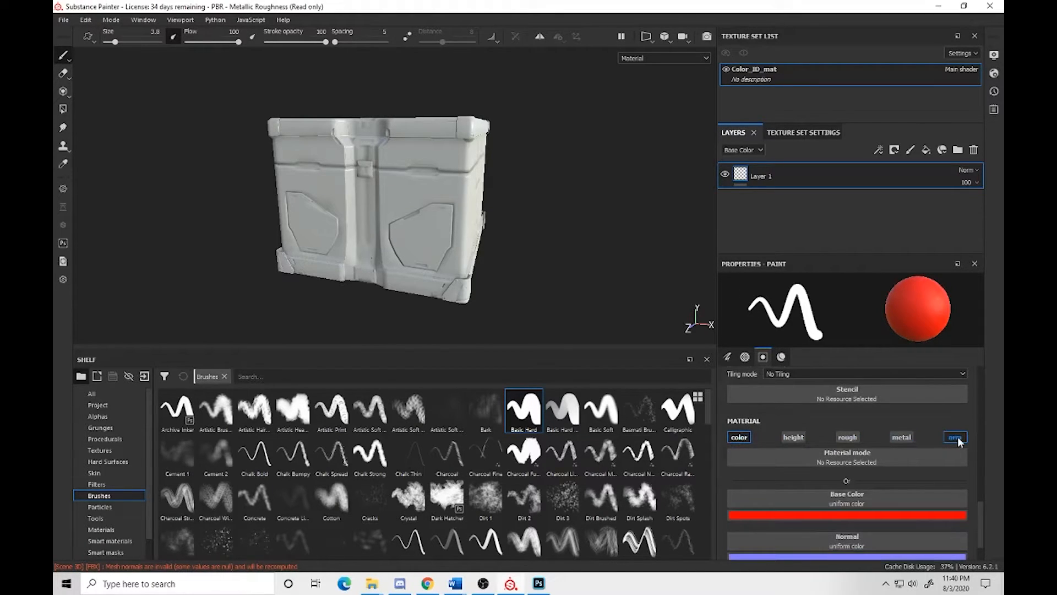
left_click(957, 438)
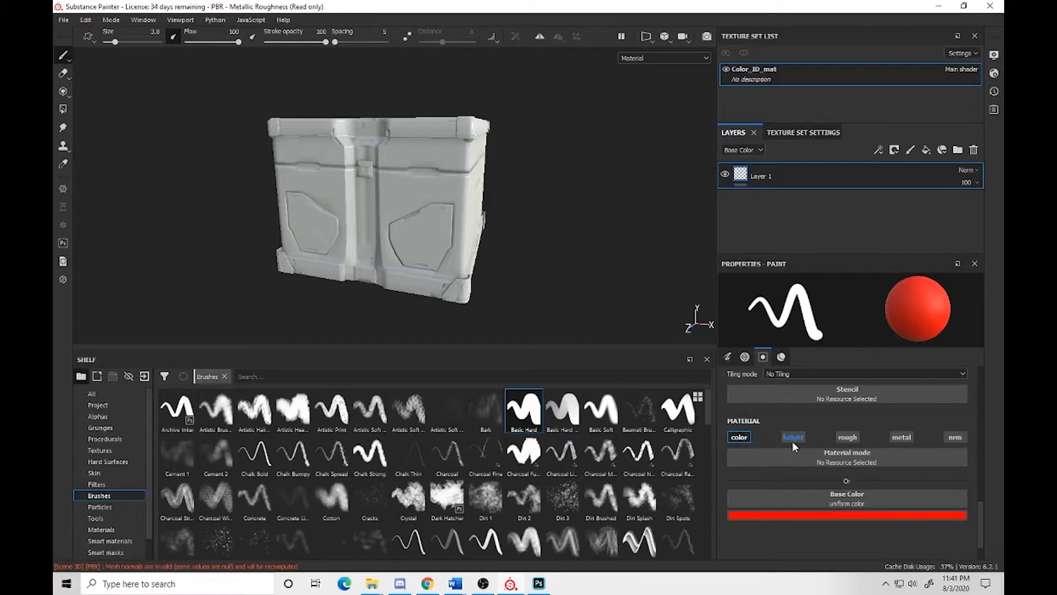
mouse_move(286, 154)
left_mouse_down()
mouse_move(388, 243)
mouse_move(455, 249)
left_mouse_up()
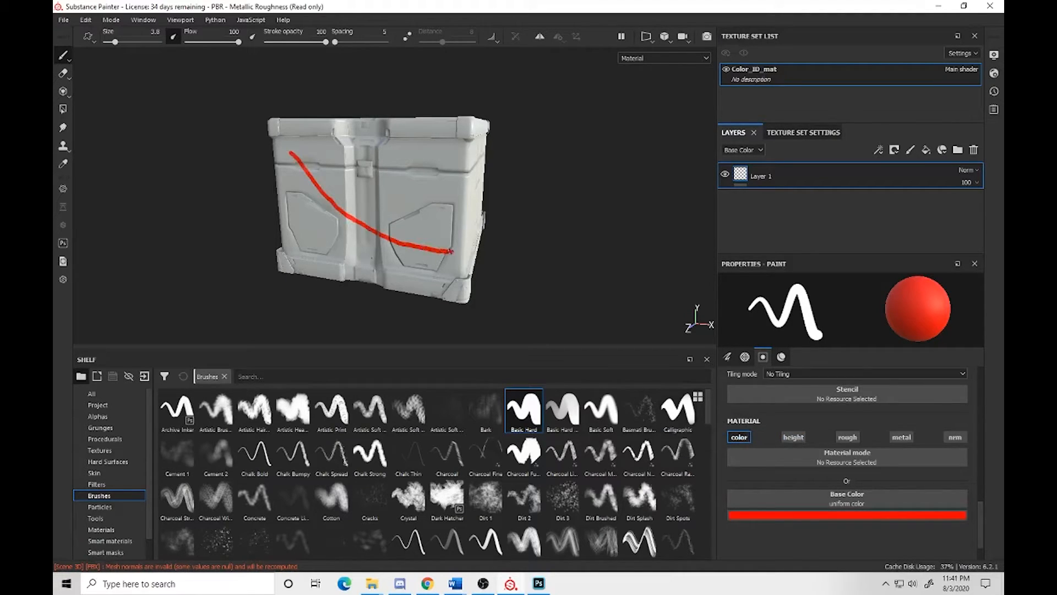
key("ctrl+z")
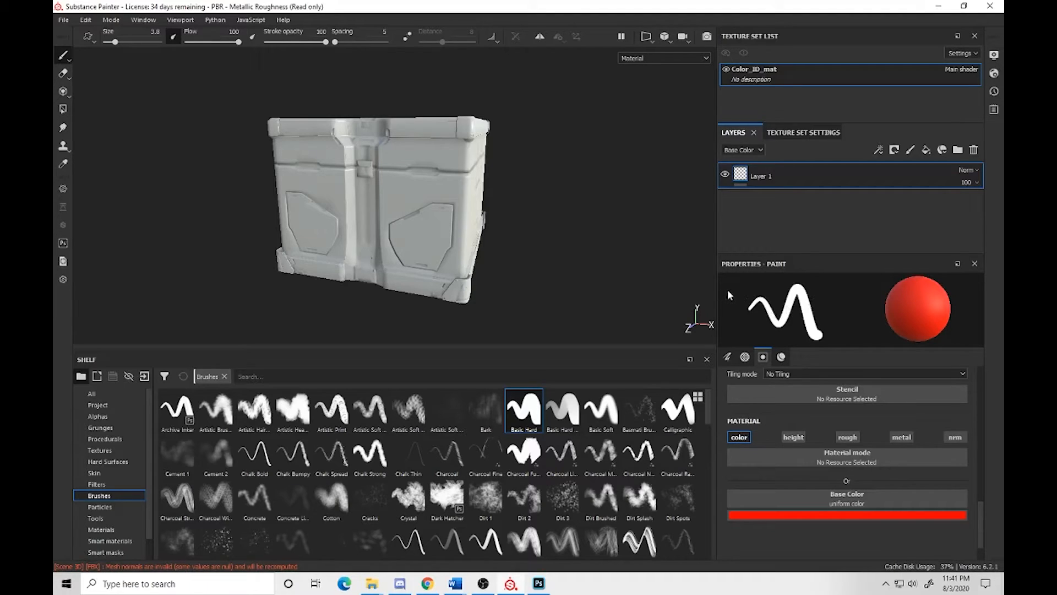
Cycle through the crate's mesh map views, including position, normal and ambient occlusion, and return to the material view
key("b")
key("b")
key("b")
key("b")
key("b")
key("b")
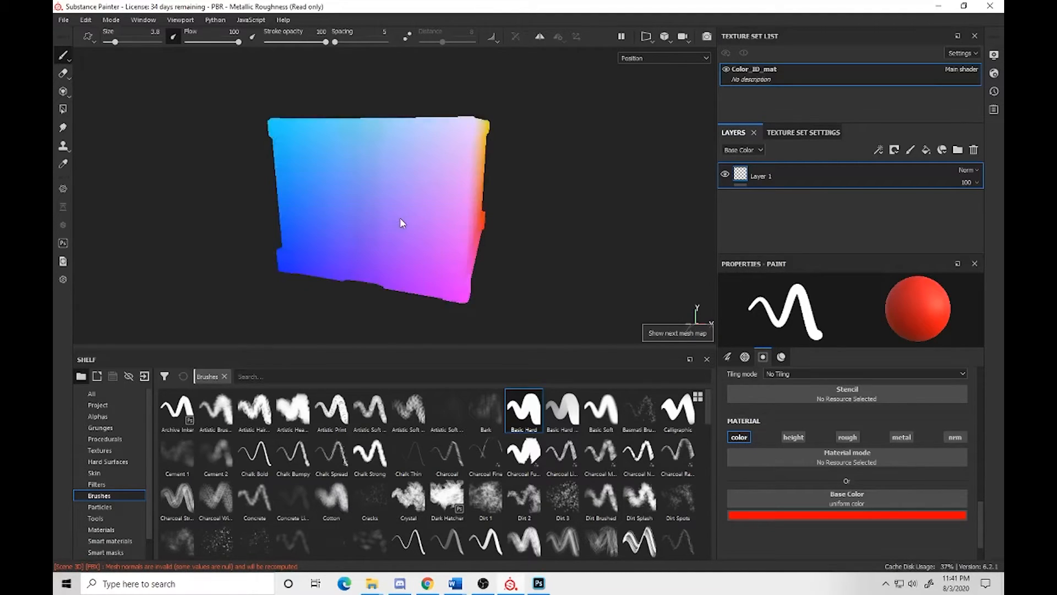
key("b")
key("b")
key("b")
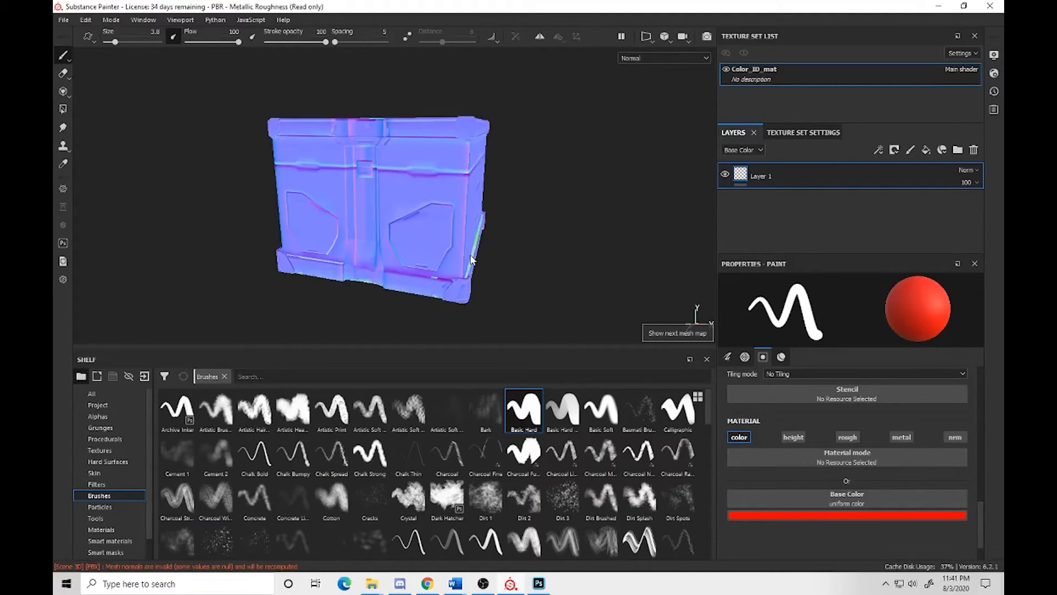
key("b")
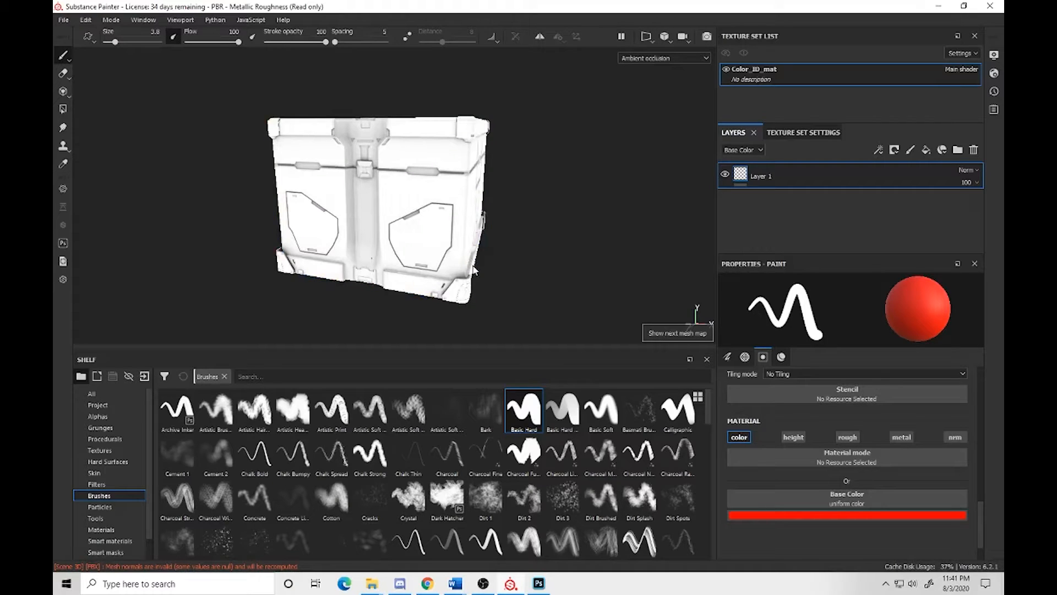
key("m")
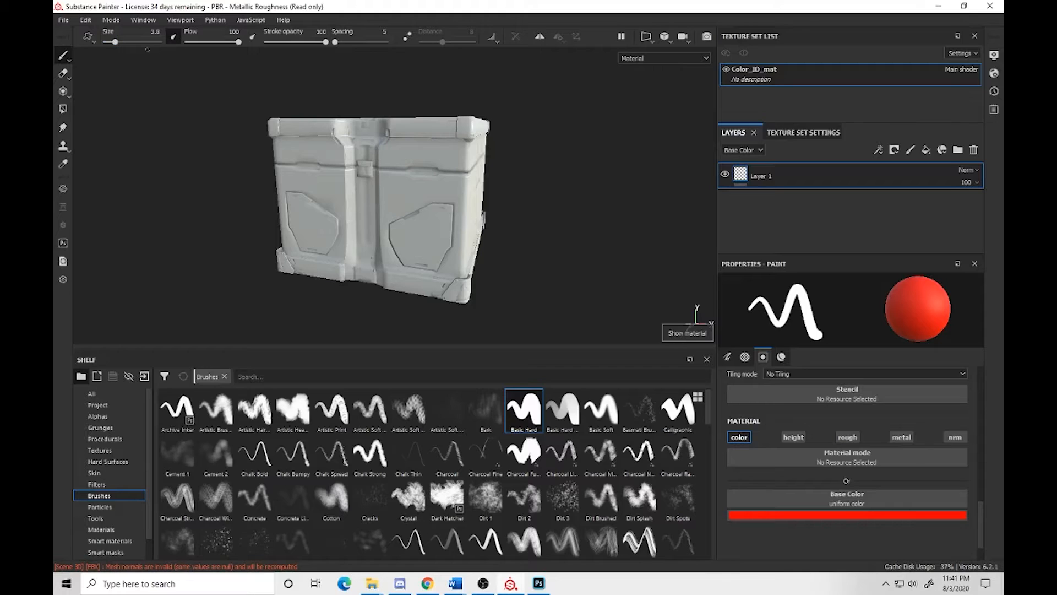
Set the brush size to 11.35 and try a red stroke across the crate's front, undoing it
left_click_drag(113, 43, 122, 42)
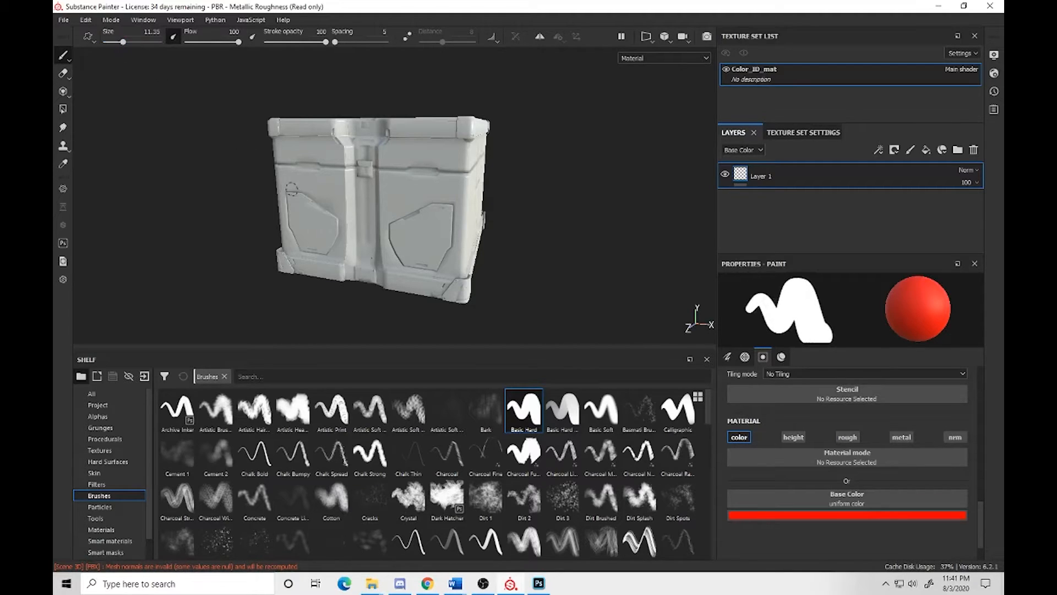
left_click_drag(321, 190, 434, 245)
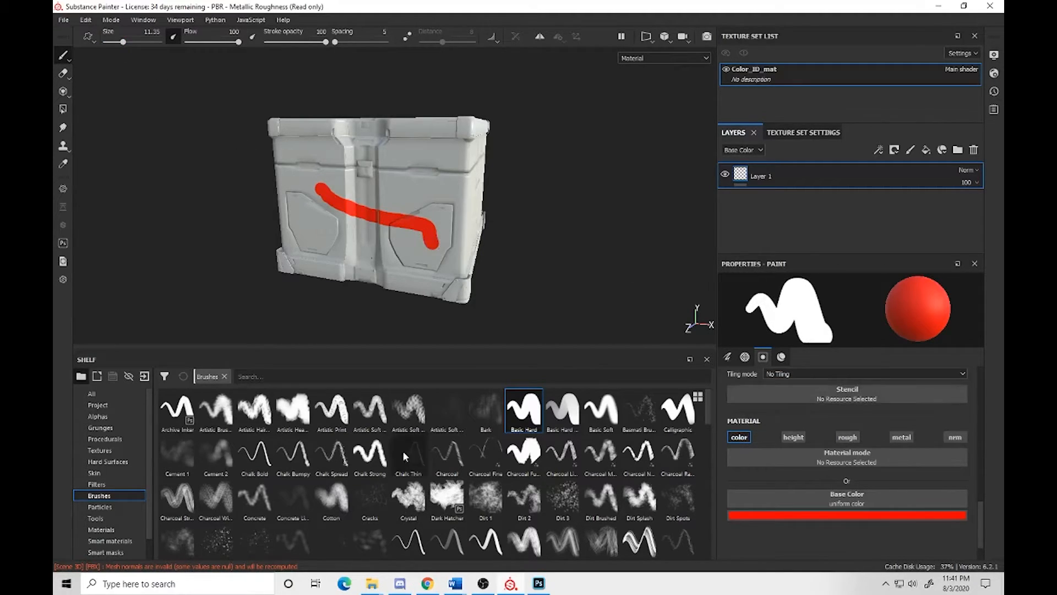
key("ctrl+z")
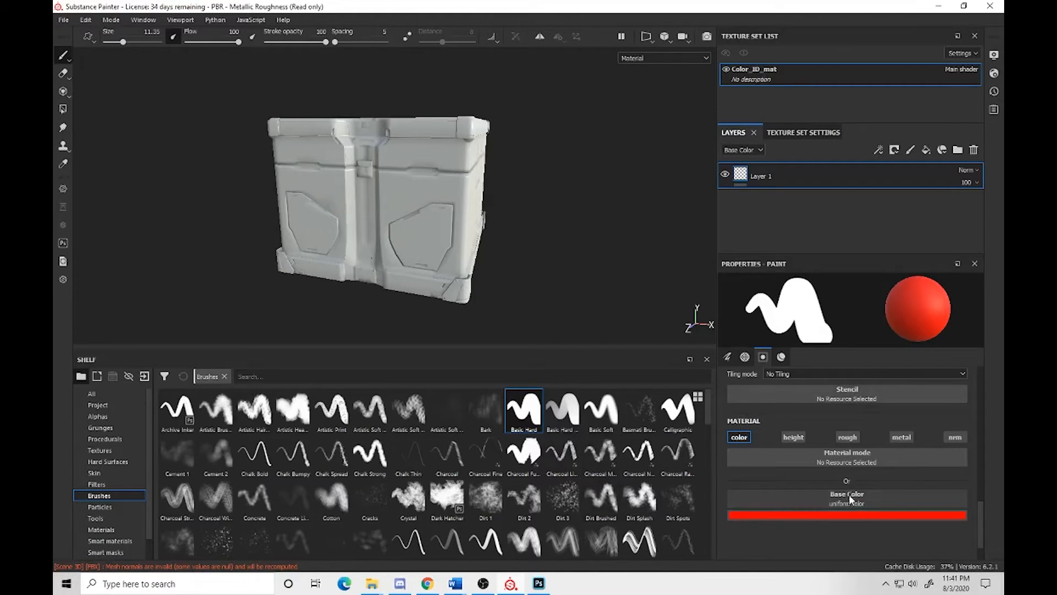
Switch the brush from color to height only, set the height to 0.7370, and try a raised stroke on the crate, undoing it
left_click(788, 438)
left_click(746, 438)
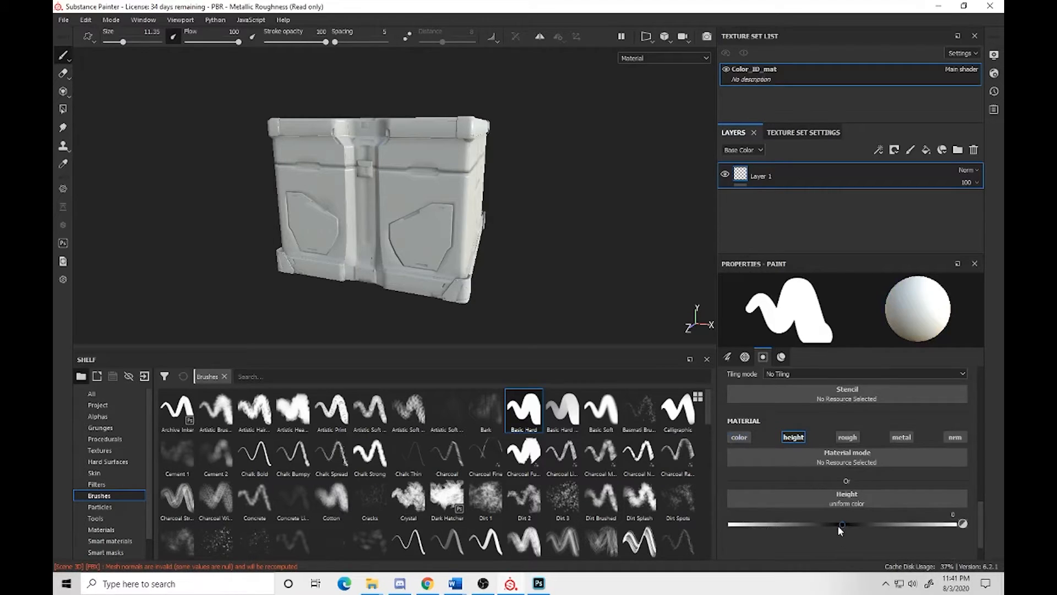
left_click_drag(838, 523, 928, 523)
mouse_move(300, 157)
left_mouse_down()
mouse_move(302, 175)
mouse_move(417, 247)
left_mouse_up()
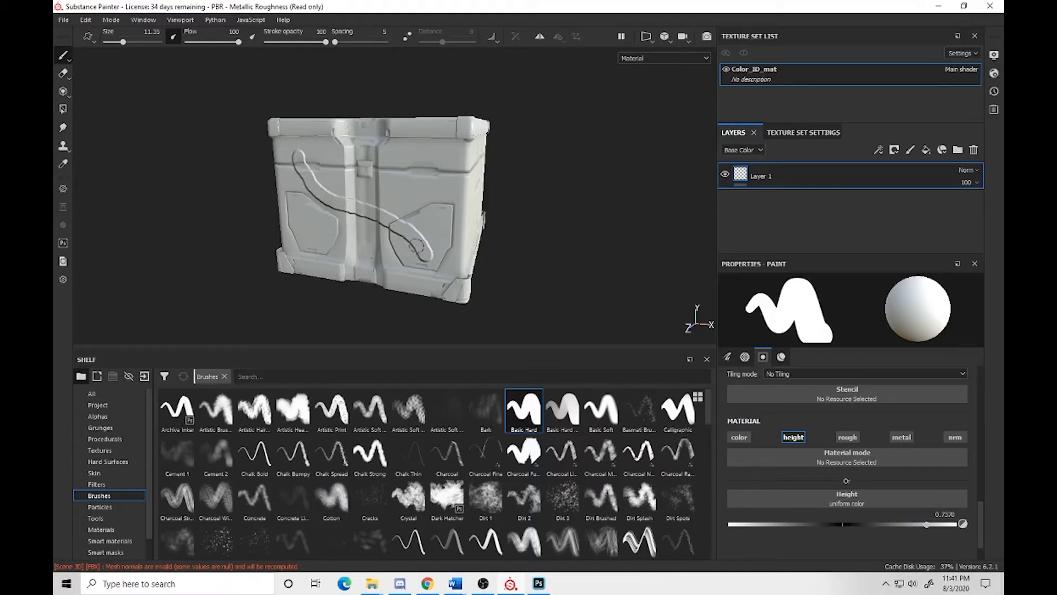
key("ctrl+z")
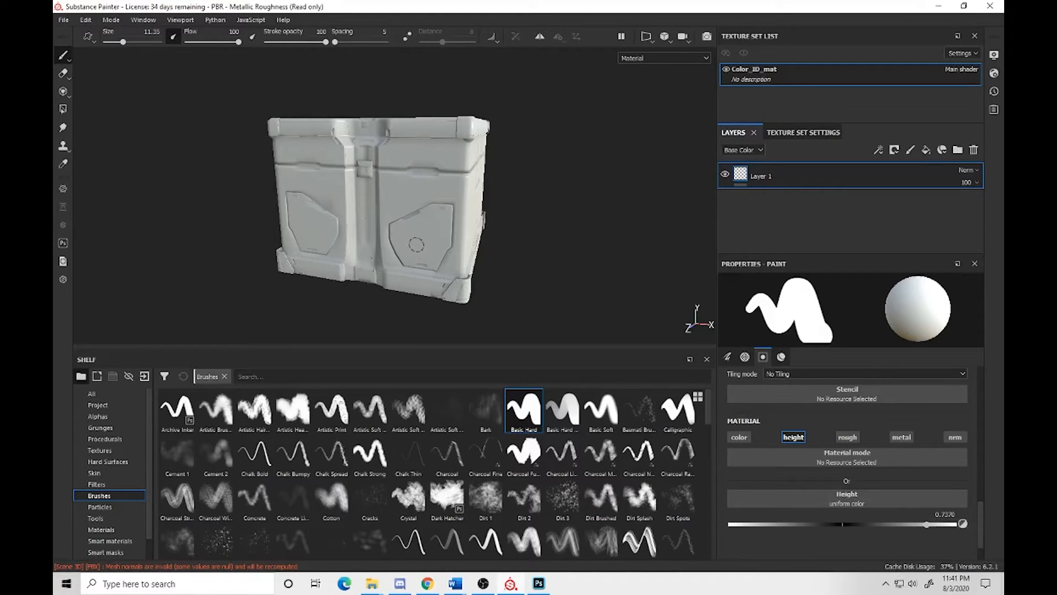
Try a stroke on the crate's front with a negative brush height, undo it, and adjust the height value again
left_click_drag(924, 524, 762, 521)
mouse_move(310, 150)
left_mouse_down()
mouse_move(394, 228)
mouse_move(404, 272)
left_mouse_up()
key("ctrl+z")
left_click(844, 524)
left_click(943, 514)
Switch the brush to the rough channel only and set its roughness to 0.2928
left_click(847, 436)
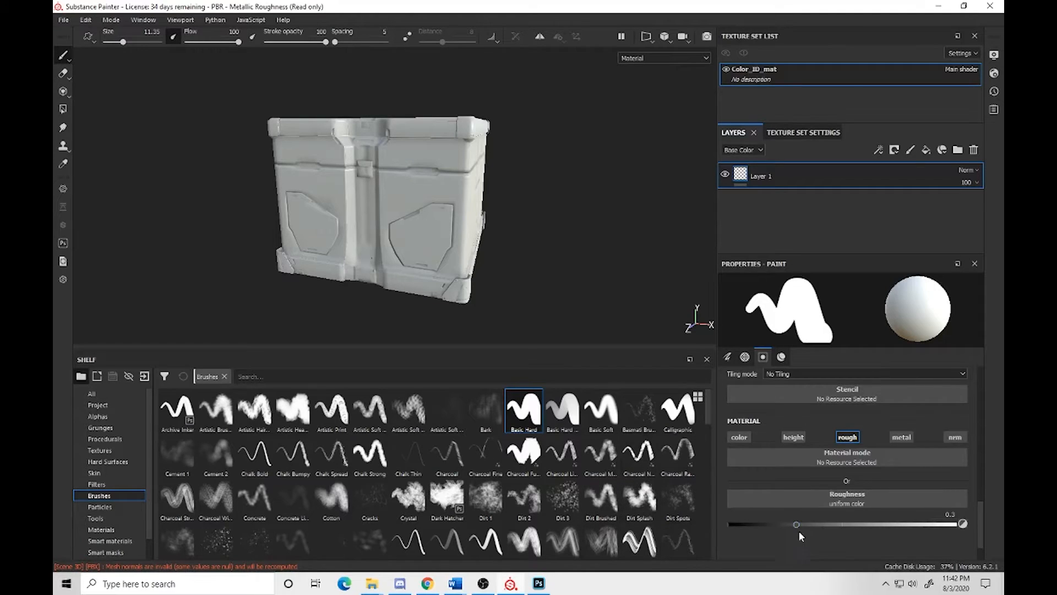
mouse_move(796, 525)
left_mouse_down()
mouse_move(712, 524)
mouse_move(803, 524)
left_mouse_up()
Add a fill layer above Layer 1 and set its base color to pure red
left_click(925, 150)
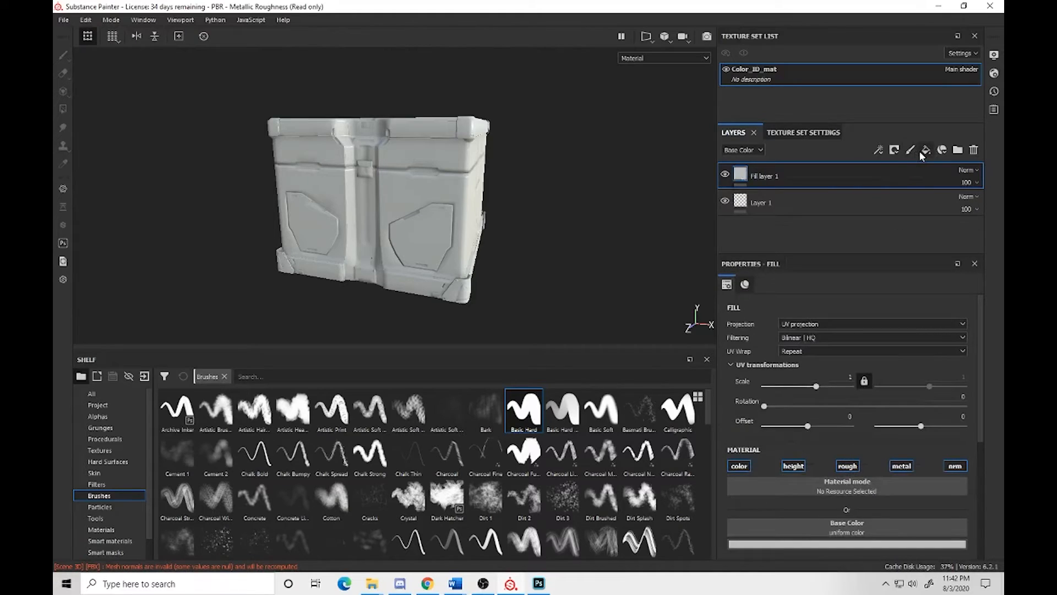
left_click(846, 467)
scroll(859, 445, "down", 2)
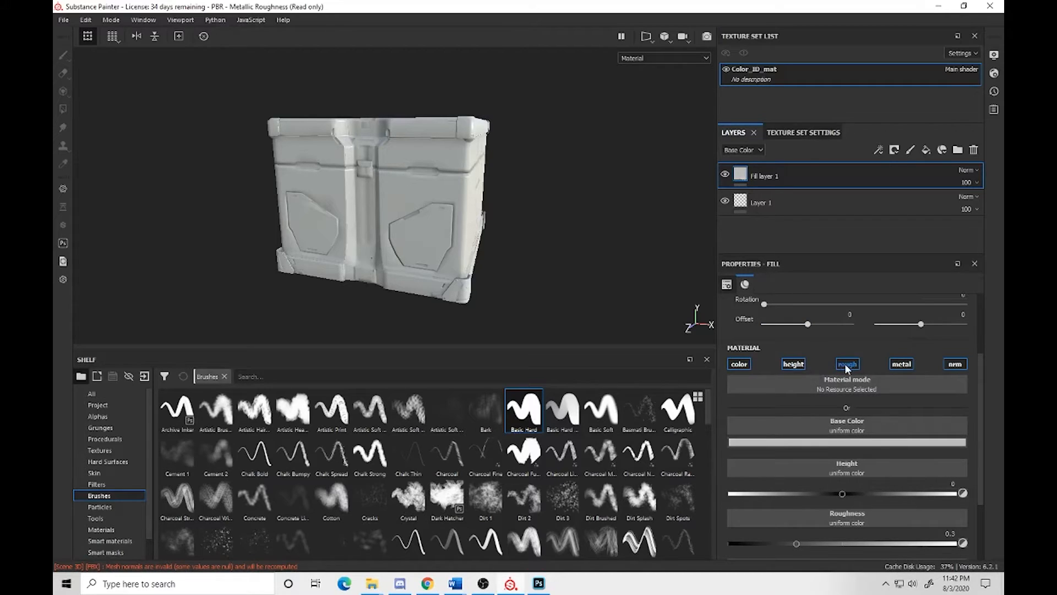
left_click(840, 445)
left_click_drag(892, 476, 943, 450)
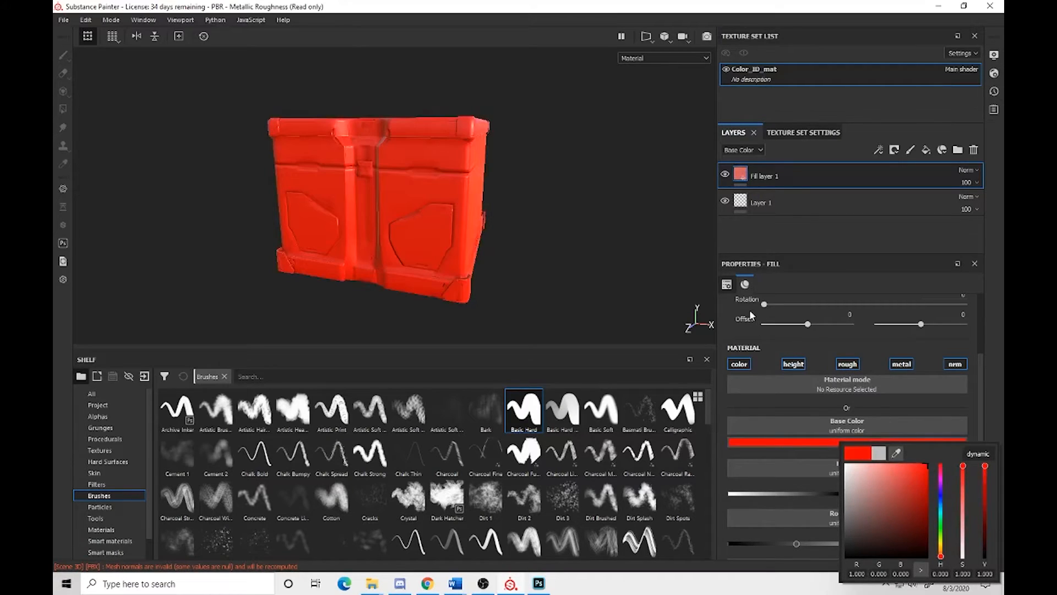
Compare the paint properties of Layer 1 with the material properties of the fill layer
left_click(784, 209)
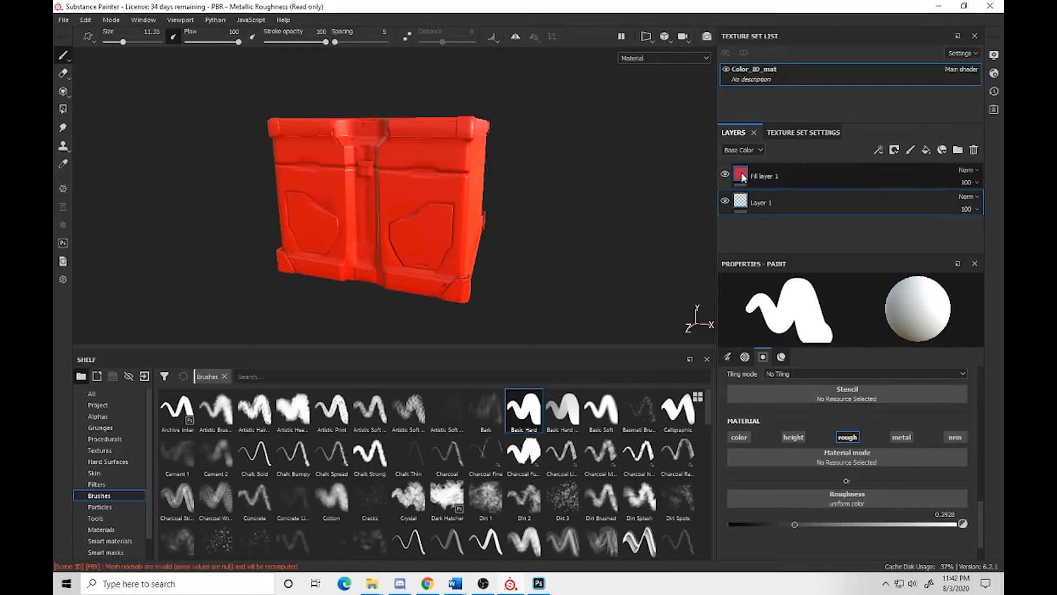
left_click(743, 176)
scroll(898, 448, "down", 3)
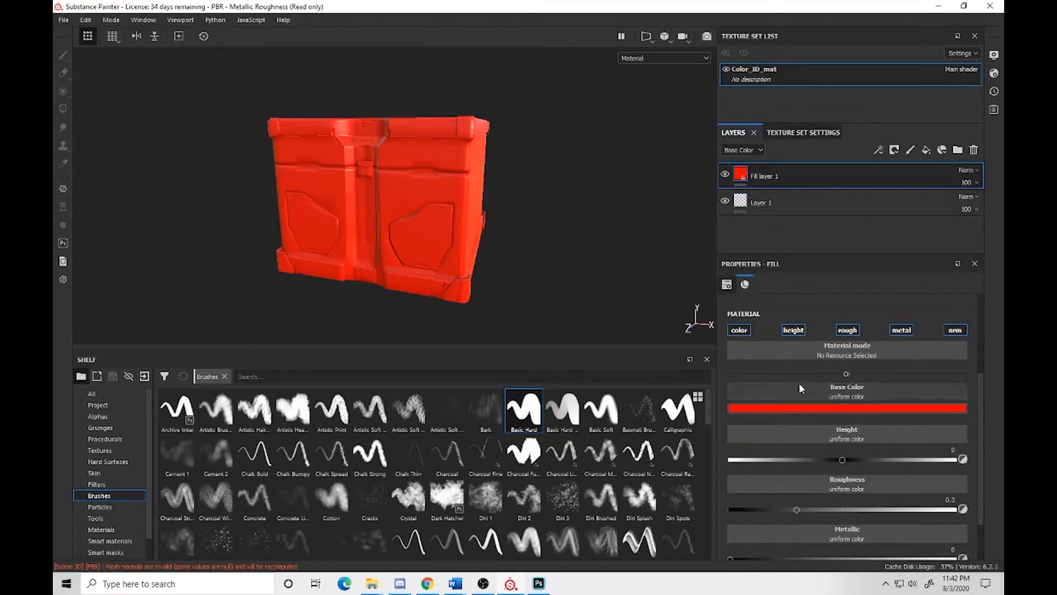
Switch the fill layer's color channel off and back on, and turn off its rough channel
left_click(738, 330)
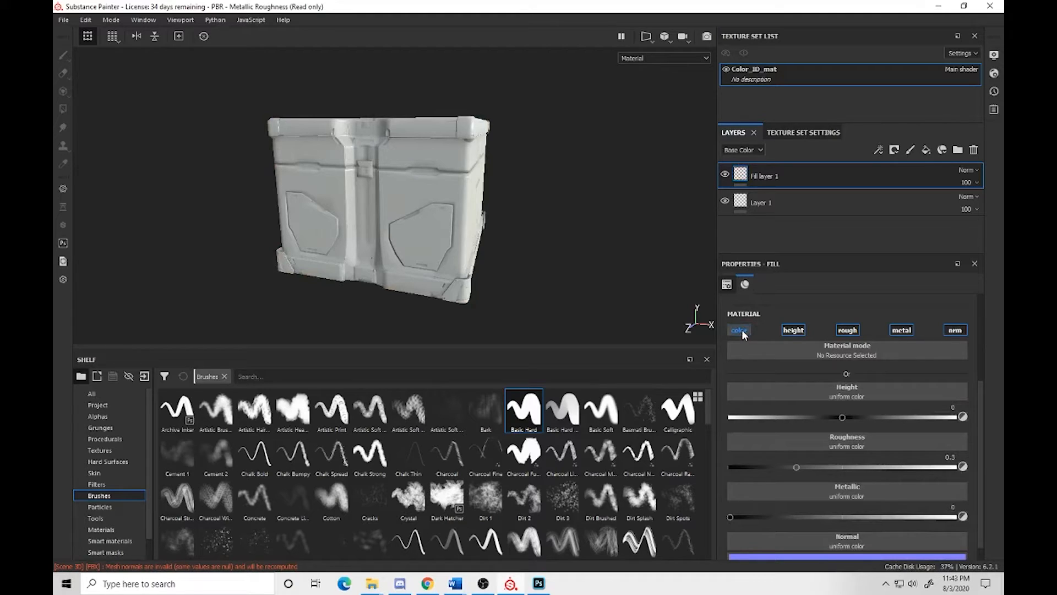
left_click(739, 330)
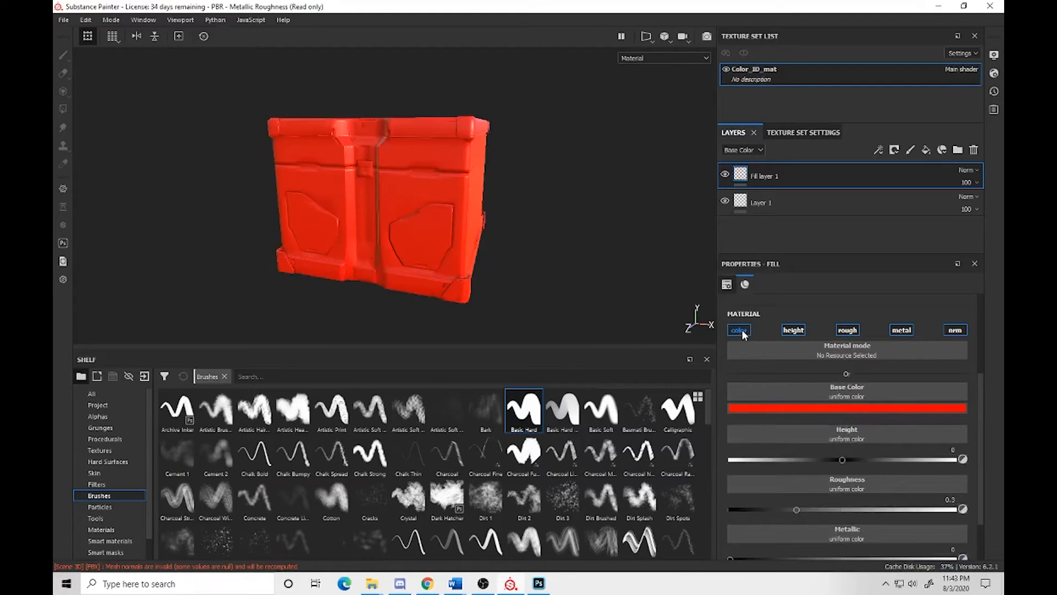
left_click(840, 330)
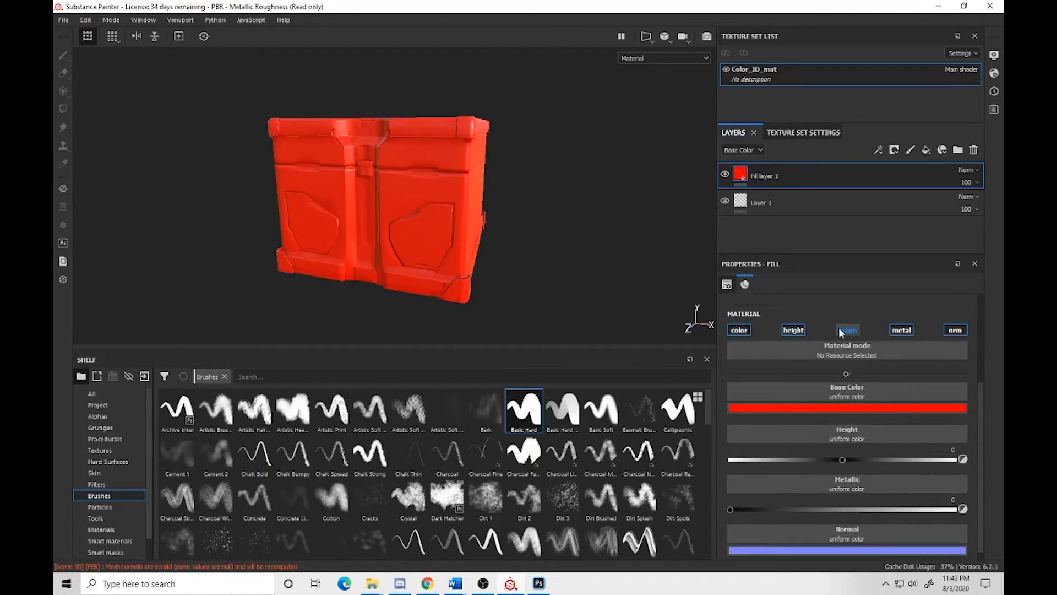
Limit the fill layer to the color and rough channels by turning off its height, metal and normal channels
left_click(790, 332)
left_click(901, 330)
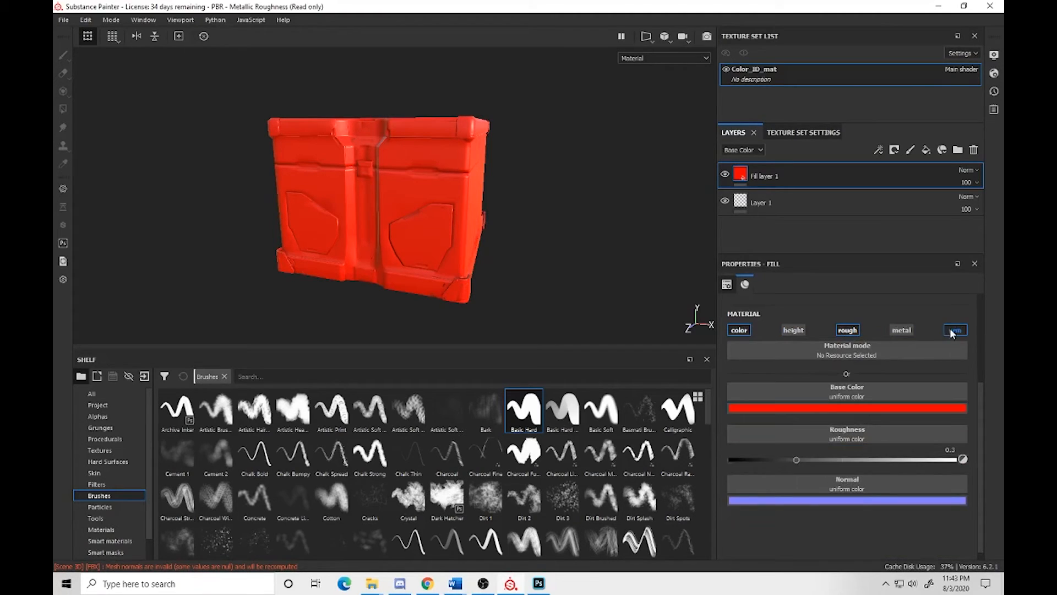
left_click(951, 331)
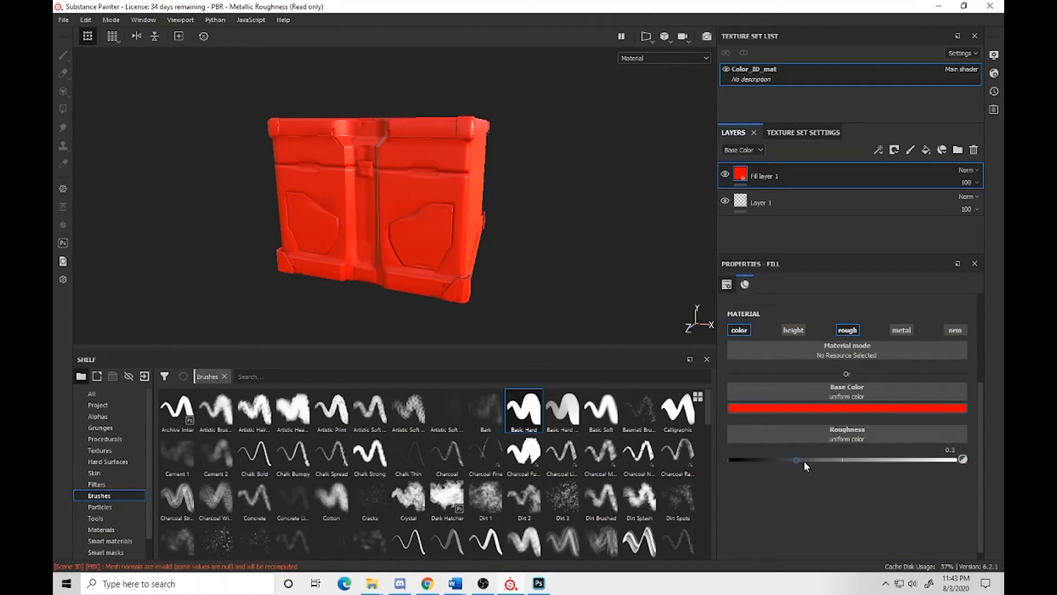
Try the fill layer's roughness at the extremes of 0 and 1 to compare the reflections on the crate
left_click_drag(794, 459, 715, 460)
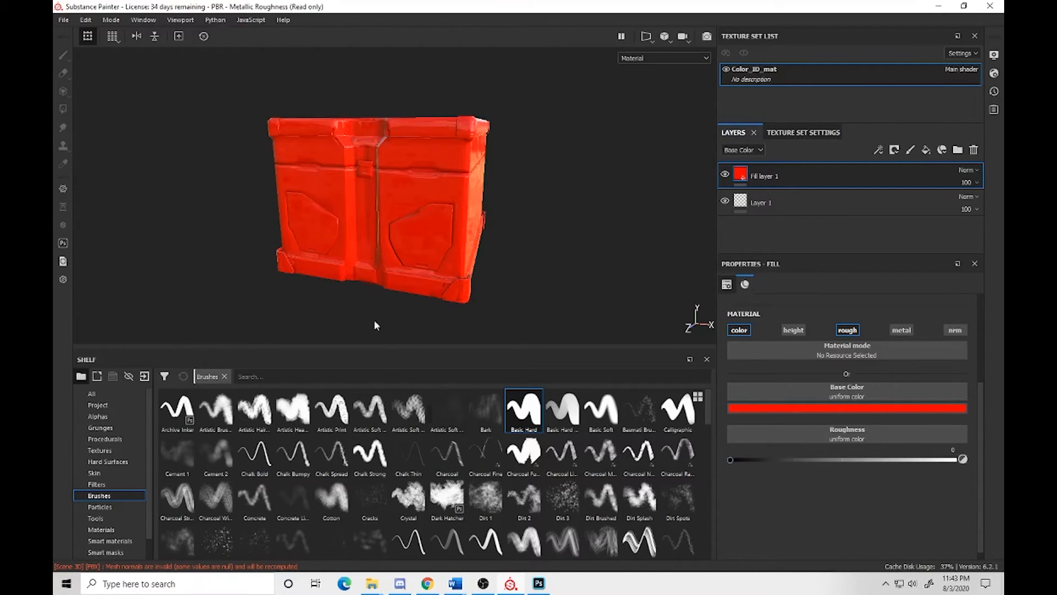
left_click_drag(553, 154, 462, 200, "alt")
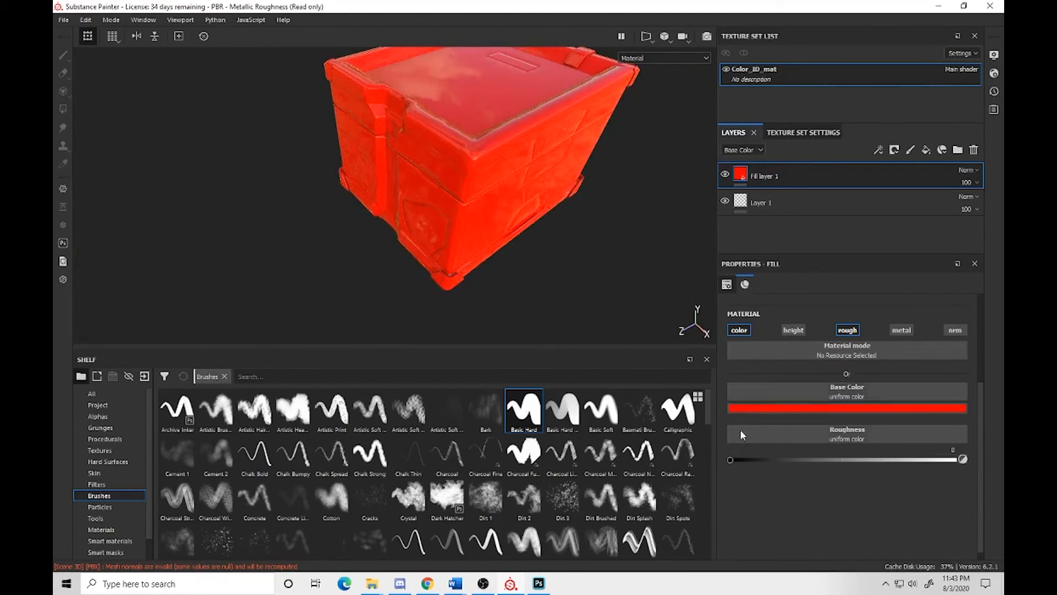
left_click_drag(729, 460, 969, 469)
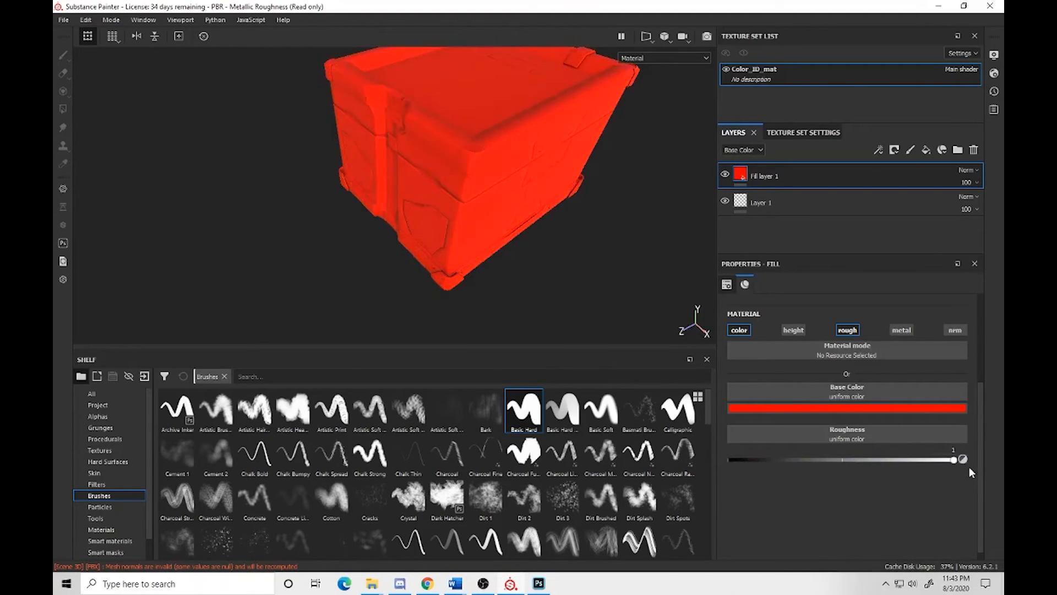
left_click_drag(548, 156, 600, 125, "alt")
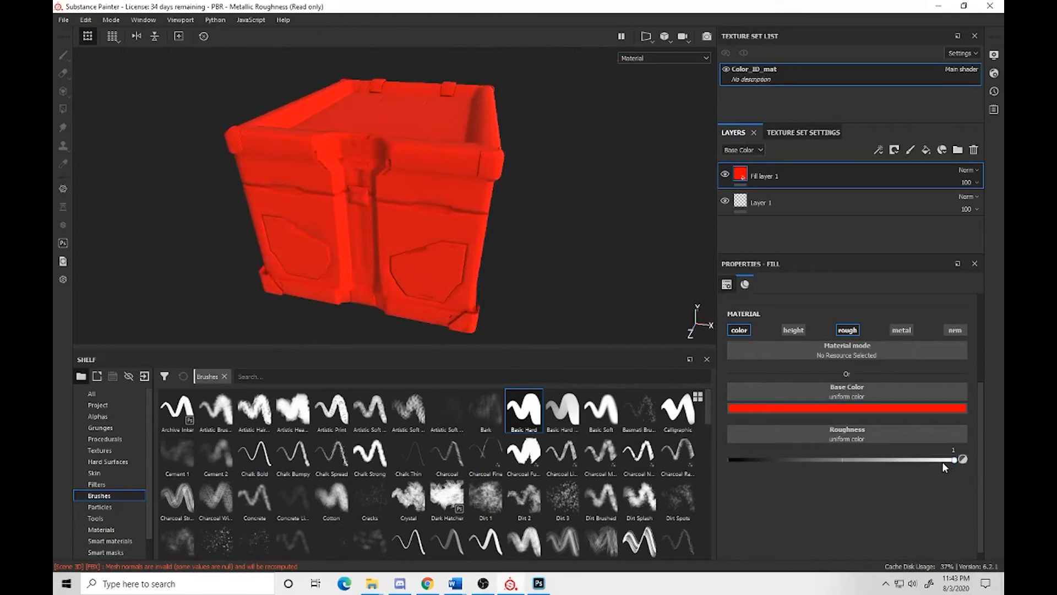
Try intermediate roughness values on the fill layer, from 0.5138 down to a glossier setting and back up to 0.4988
mouse_move(955, 460)
left_mouse_down()
mouse_move(800, 464)
mouse_move(845, 461)
left_mouse_up()
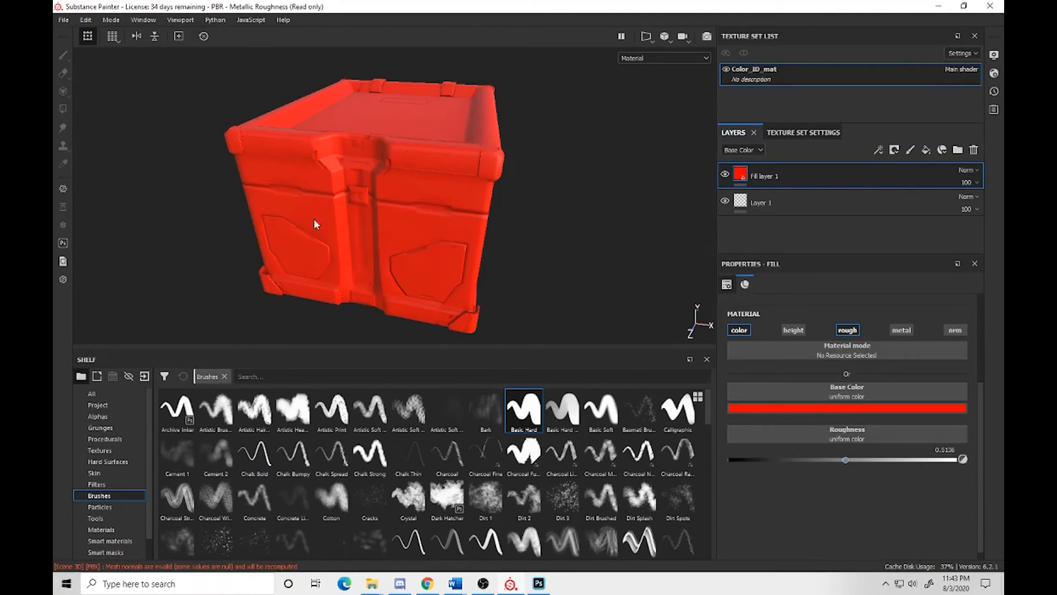
left_click_drag(519, 218, 688, 190, "alt")
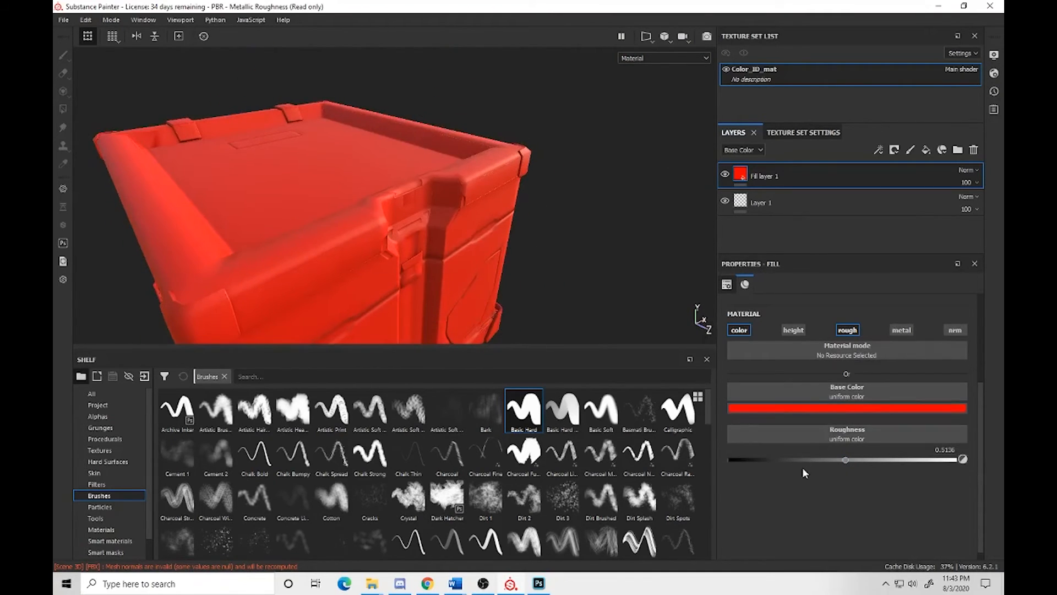
left_click_drag(834, 460, 784, 473)
left_click_drag(581, 253, 623, 272, "alt")
left_click_drag(781, 461, 765, 460)
left_click_drag(584, 264, 386, 220, "alt")
left_click_drag(754, 460, 841, 466)
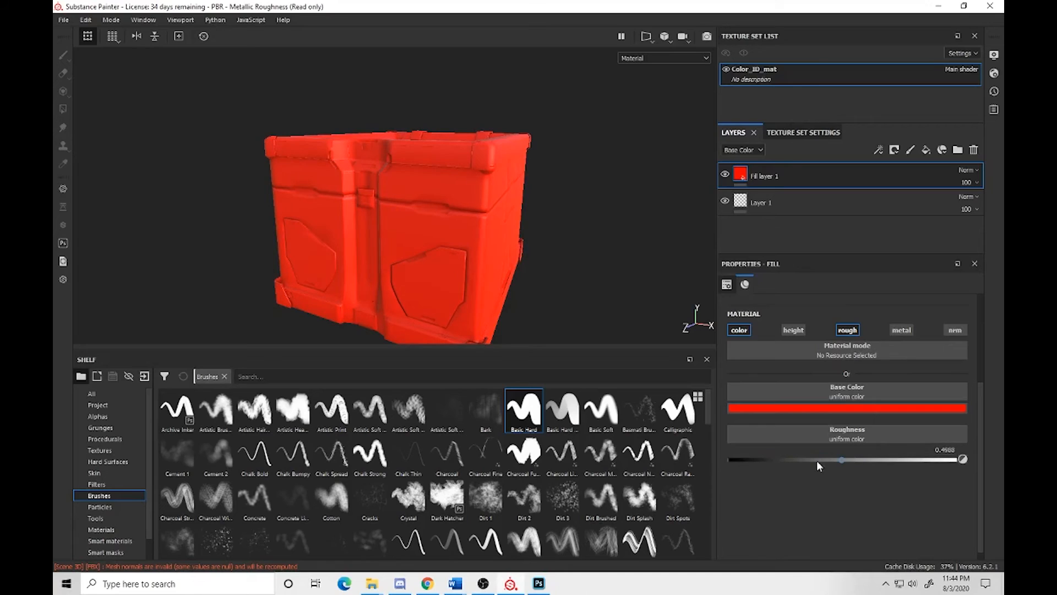
Set the fill layer's roughness to 0.2432 and turn its metal channel on
left_click(790, 460)
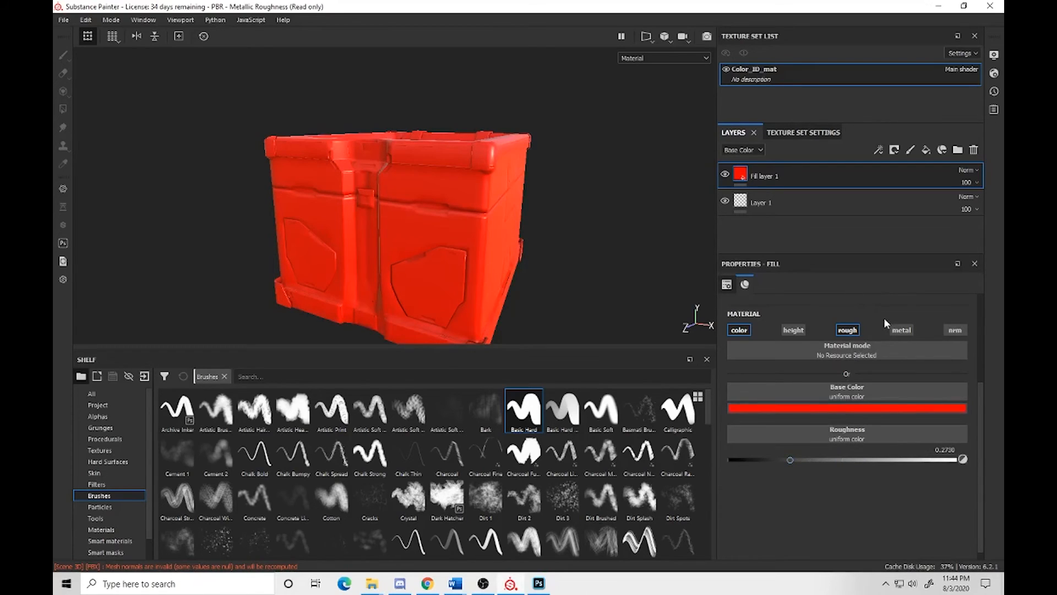
left_click(895, 331)
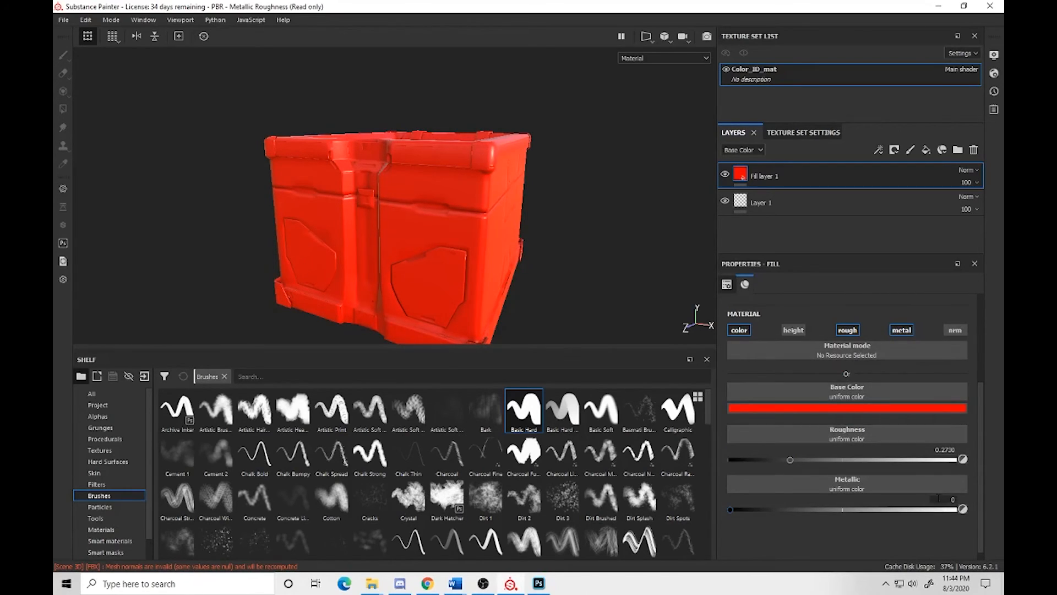
mouse_move(790, 459)
left_mouse_down()
mouse_move(825, 458)
mouse_move(774, 454)
mouse_move(783, 459)
left_mouse_up()
Try medium and low metallic values on the fill layer to compare how the crate's surface reflects light
mouse_move(730, 509)
left_mouse_down()
mouse_move(911, 509)
mouse_move(792, 506)
mouse_move(824, 509)
left_mouse_up()
left_click_drag(602, 266, 556, 226, "alt")
mouse_move(822, 510)
left_mouse_down()
mouse_move(884, 510)
mouse_move(762, 502)
mouse_move(886, 510)
mouse_move(841, 509)
left_mouse_up()
left_click_drag(455, 145, 427, 106, "alt")
left_click_drag(841, 510, 742, 508)
left_click_drag(556, 176, 394, 165, "alt")
mouse_move(742, 509)
left_mouse_down()
mouse_move(844, 517)
mouse_move(829, 517)
left_mouse_up()
left_click_drag(518, 176, 677, 220, "alt")
Raise the fill layer's metallic value to 1 to check the fully metallic look, and lower it to 0.4541
left_click_drag(841, 509, 993, 513)
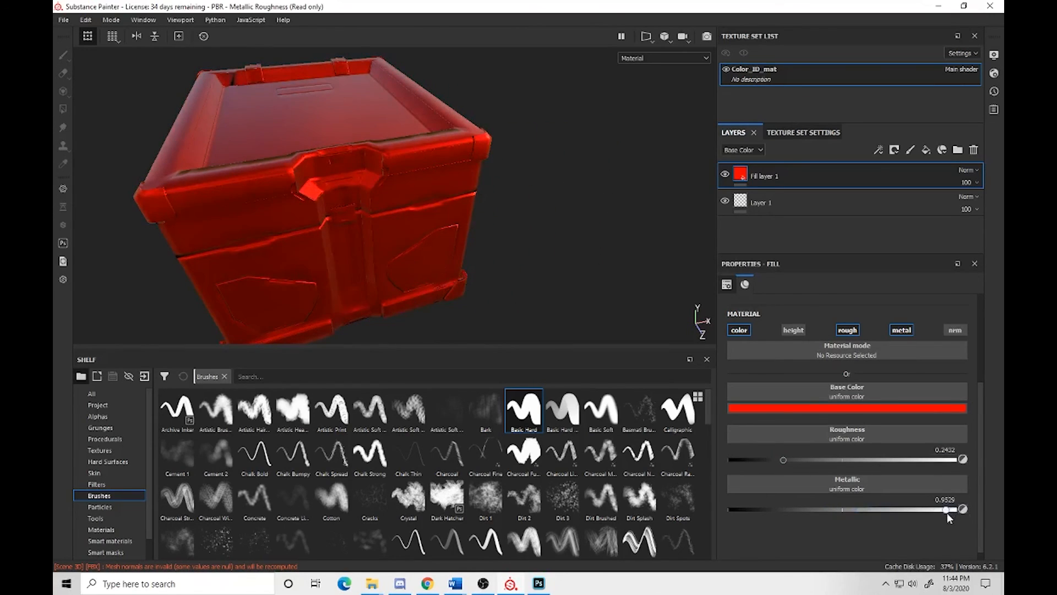
left_click_drag(308, 110, 237, 138, "alt")
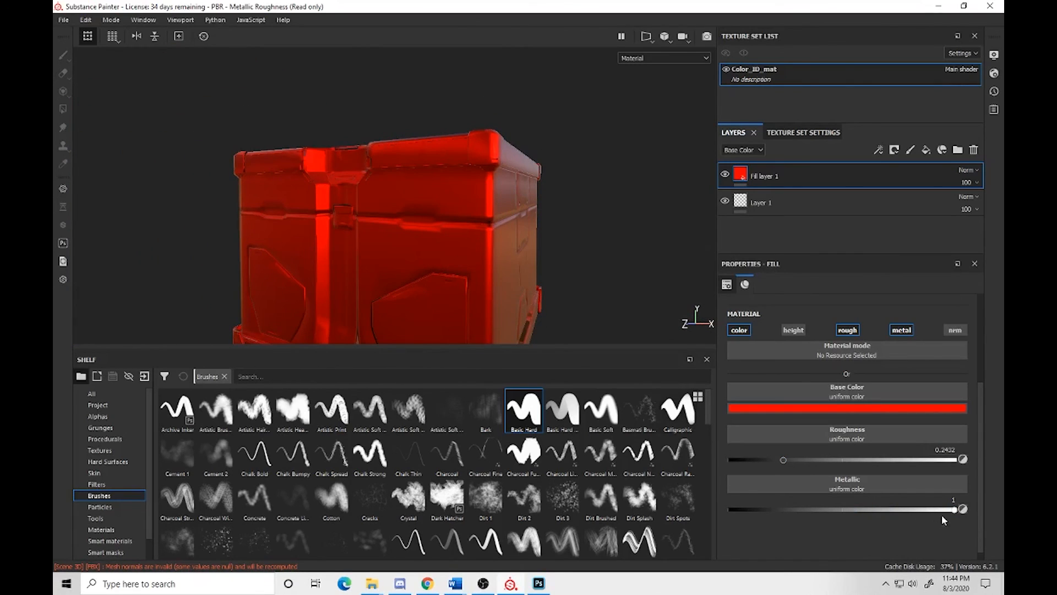
left_click_drag(956, 509, 830, 504)
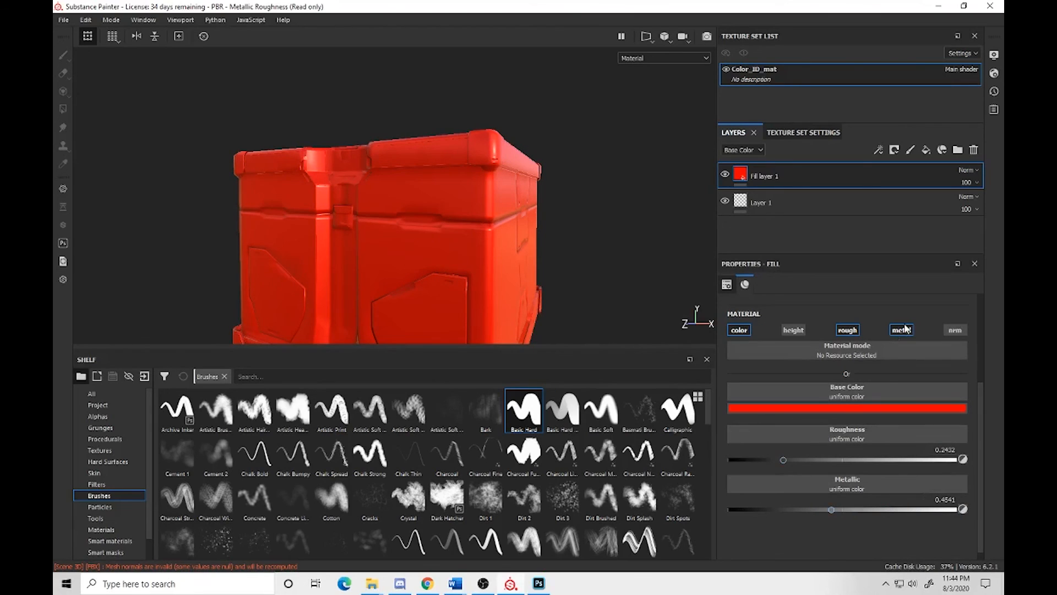